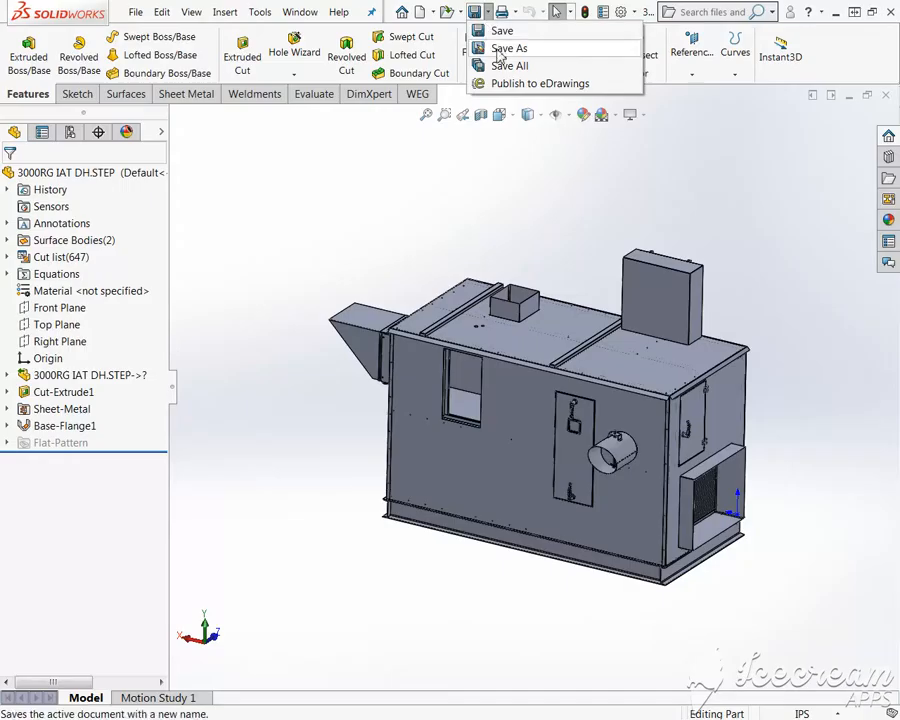
# Save the part to the Desktop as 3000RG IAT DH.STEP, keeping the Part (*.prt;*.sldprt) file type.
pyautogui.click(502, 48)
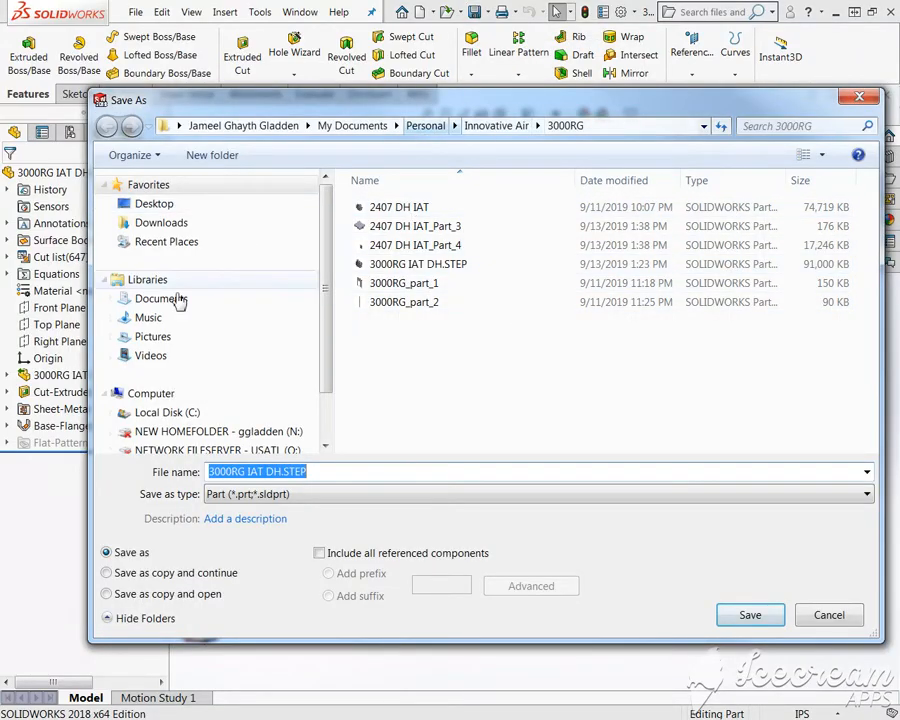
pyautogui.click(178, 205)
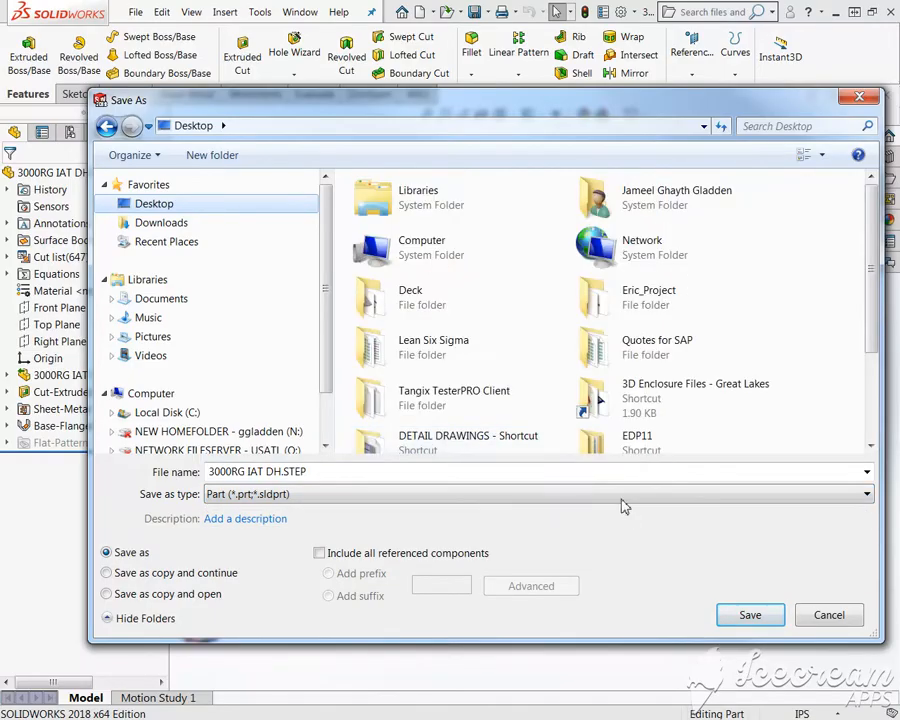
pyautogui.click(750, 616)
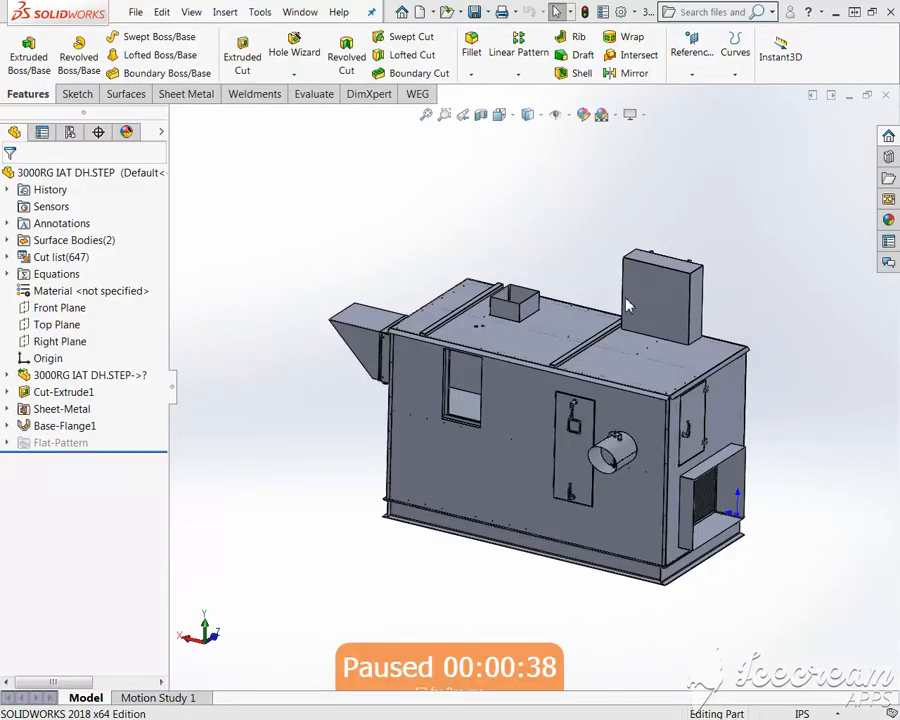
# Select the door face of the rooftop electrical enclosure together with the five round buttons on it.
pyautogui.moveTo(635, 251); pyautogui.dragTo(459, 265, button='middle')
pyautogui.scroll(-6, 552, 351)
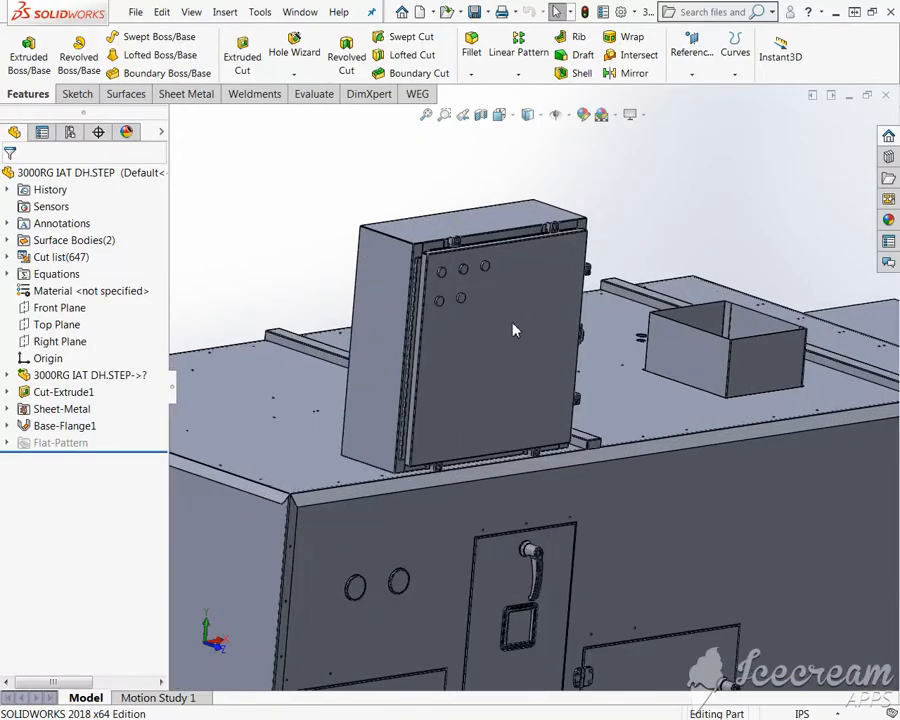
pyautogui.keyDown('ctrl'); pyautogui.moveTo(514, 327); pyautogui.dragTo(580, 301, button='middle'); pyautogui.keyUp('ctrl')
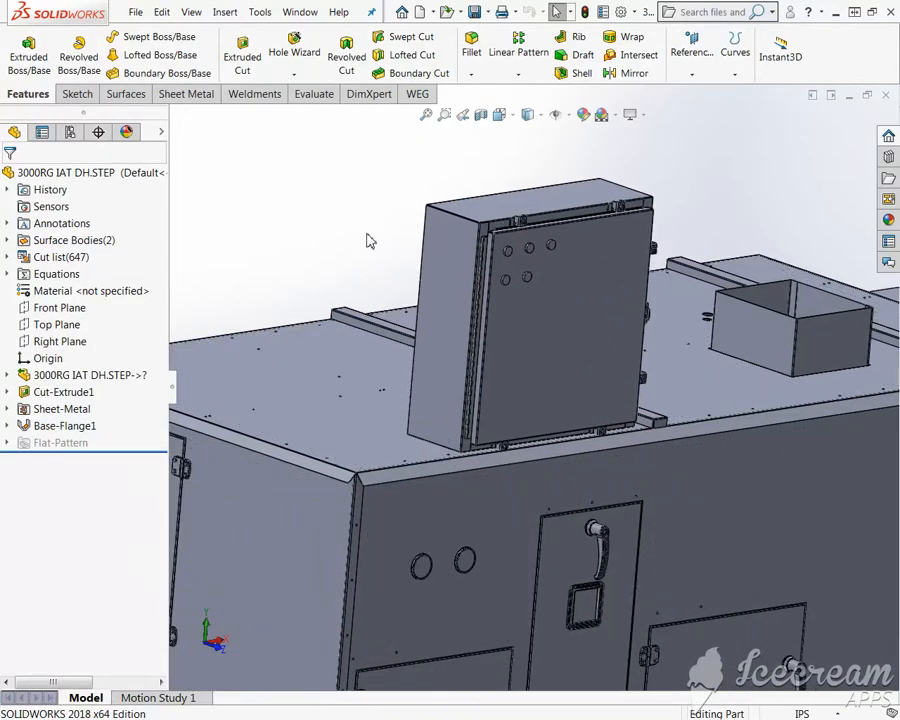
pyautogui.scroll(-5, 571, 335)
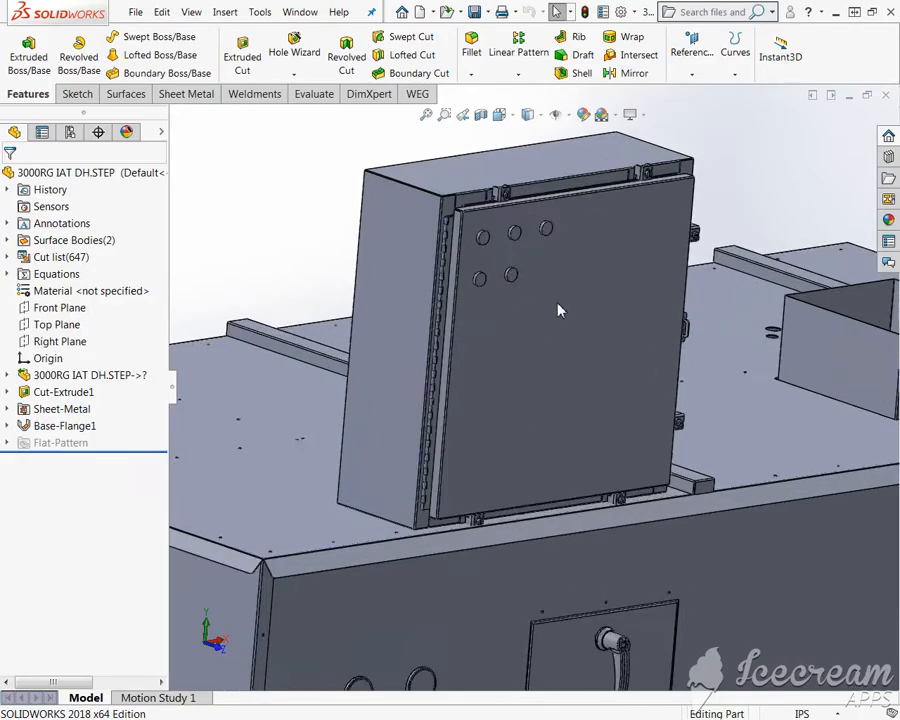
pyautogui.click(567, 268)
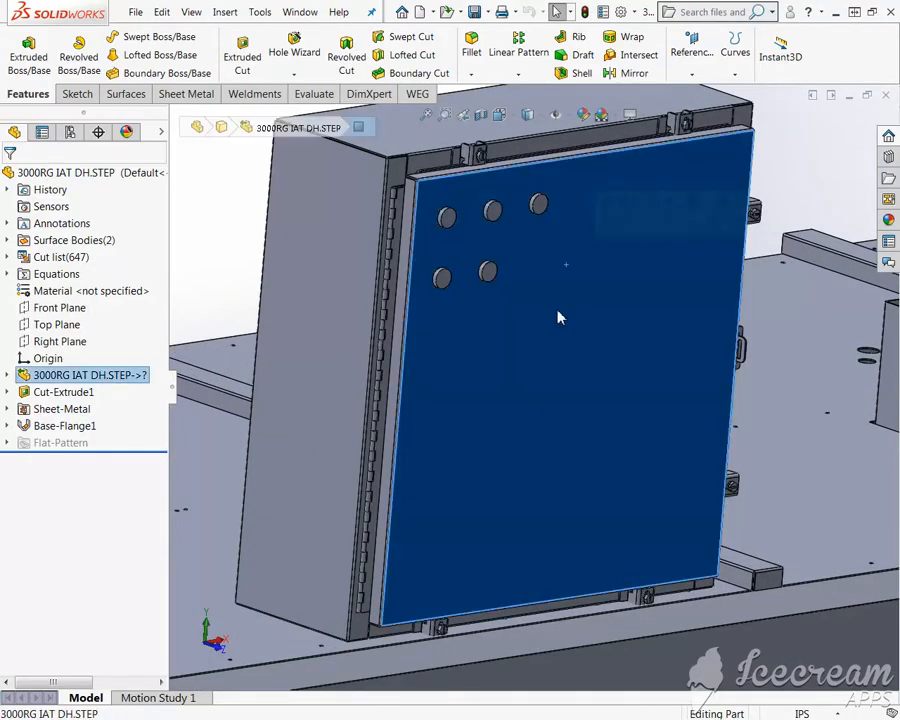
pyautogui.keyDown('ctrl'); pyautogui.click(488, 274); pyautogui.keyUp('ctrl')
pyautogui.keyDown('ctrl'); pyautogui.click(445, 282); pyautogui.keyUp('ctrl')
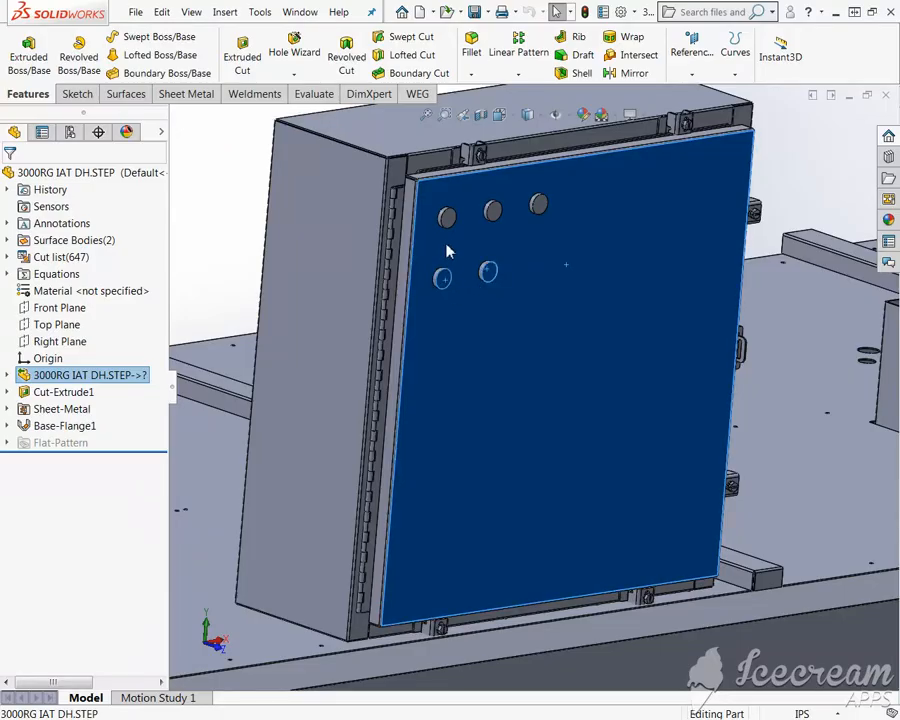
pyautogui.keyDown('ctrl'); pyautogui.click(447, 220); pyautogui.keyUp('ctrl')
pyautogui.keyDown('ctrl'); pyautogui.click(493, 213); pyautogui.keyUp('ctrl')
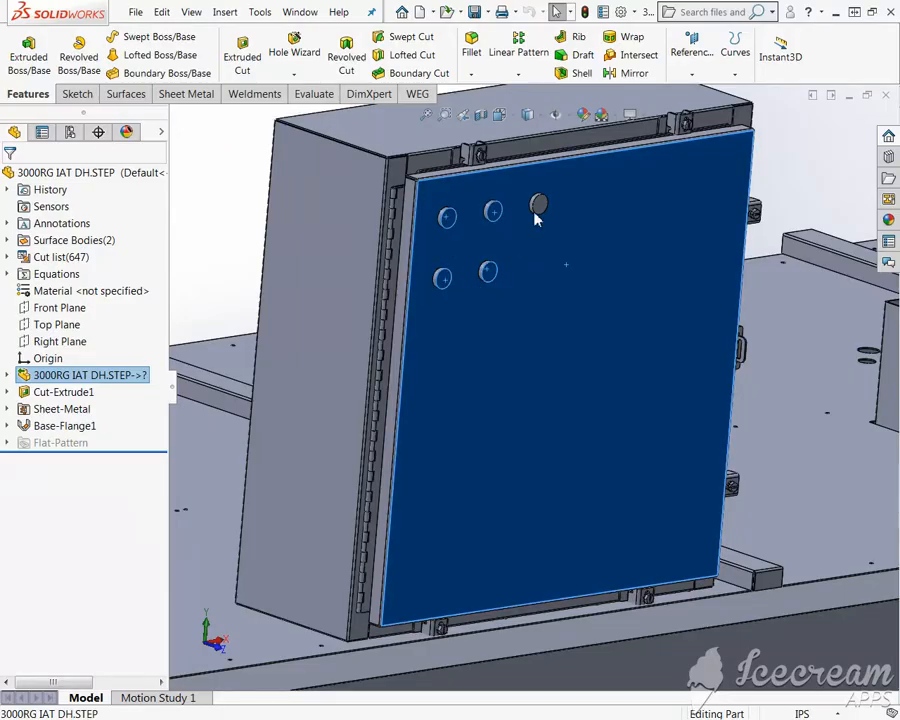
pyautogui.keyDown('ctrl'); pyautogui.click(537, 208); pyautogui.keyUp('ctrl')
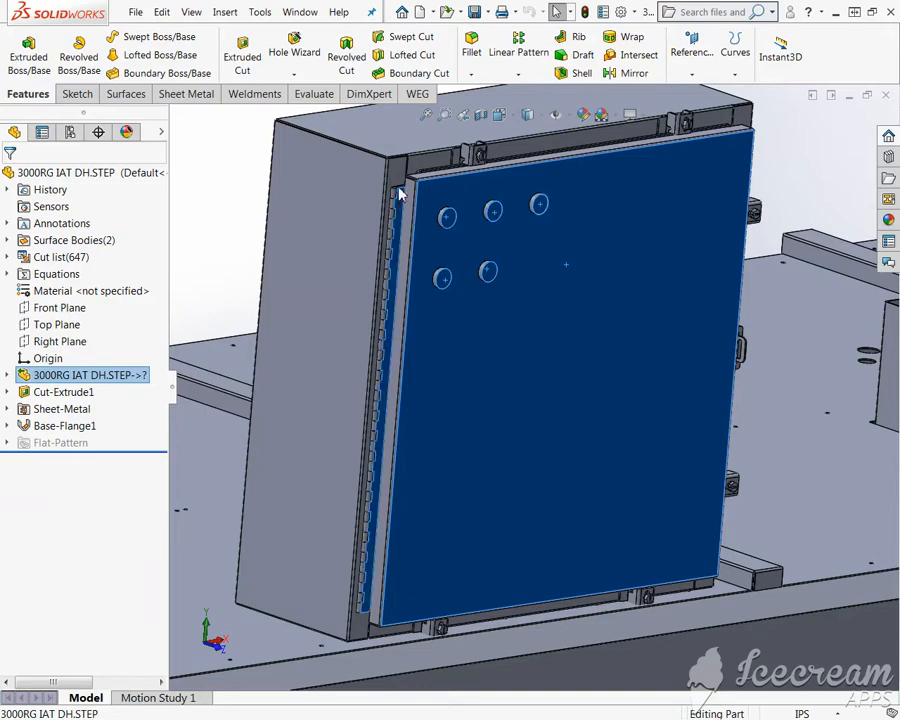
# Add the door hinge, the frame strip beside it, and the enclosure's top and hinge-side faces to the selection.
pyautogui.scroll(-5, 408, 214)
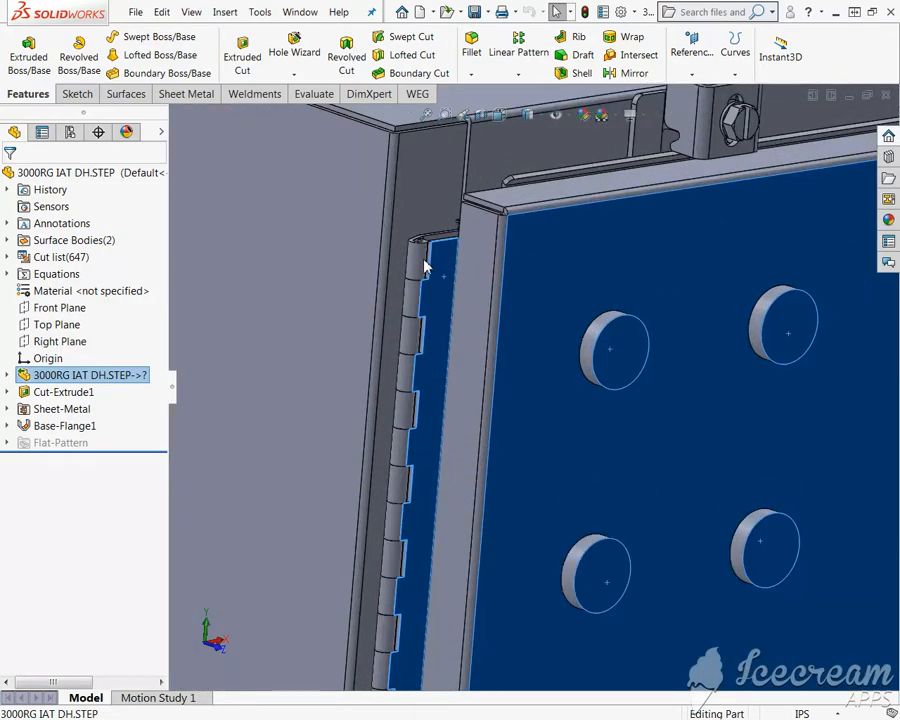
pyautogui.scroll(6, 565, 226)
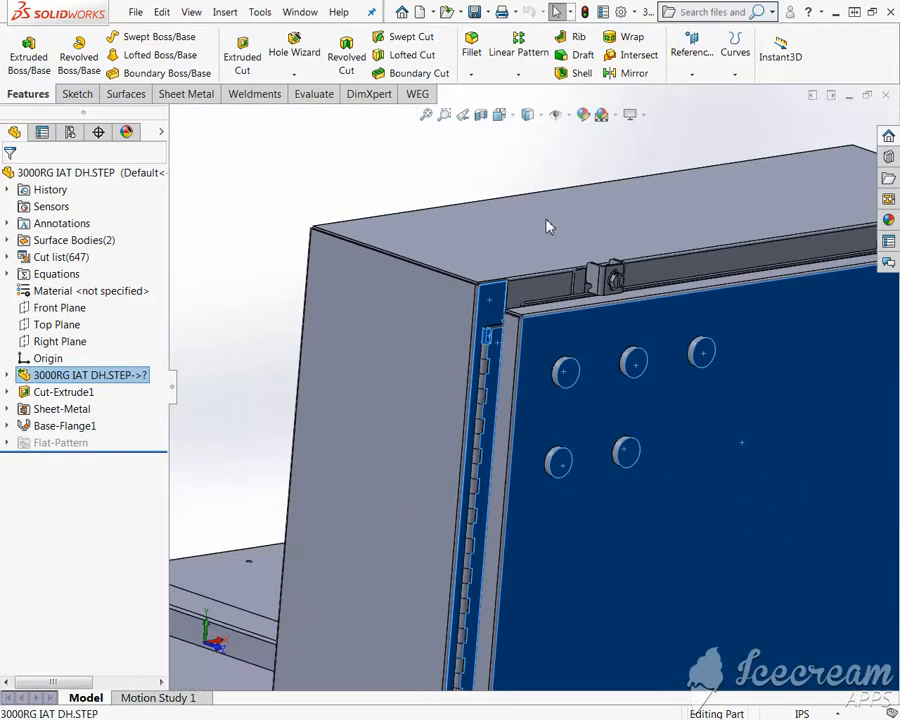
pyautogui.keyDown('ctrl'); pyautogui.click(547, 227); pyautogui.keyUp('ctrl')
pyautogui.keyDown('ctrl'); pyautogui.click(458, 356); pyautogui.keyUp('ctrl')
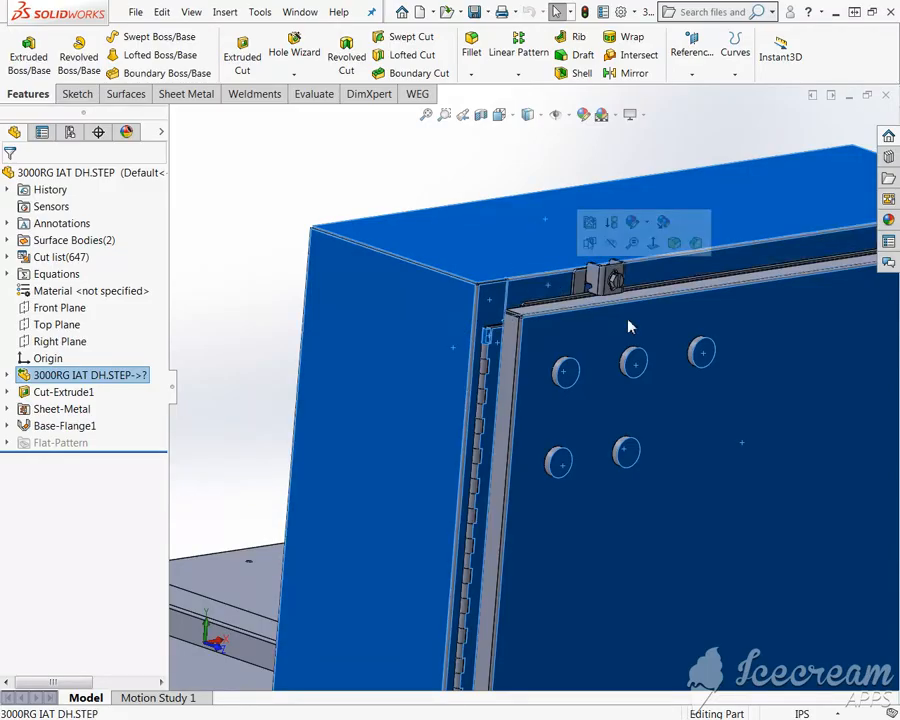
# Add the enclosure's latch-side outer face and the adjoining front frame strip to the selection.
pyautogui.scroll(4, 630, 326)
pyautogui.moveTo(689, 345); pyautogui.dragTo(580, 366, button='middle')
pyautogui.scroll(-1, 799, 428)
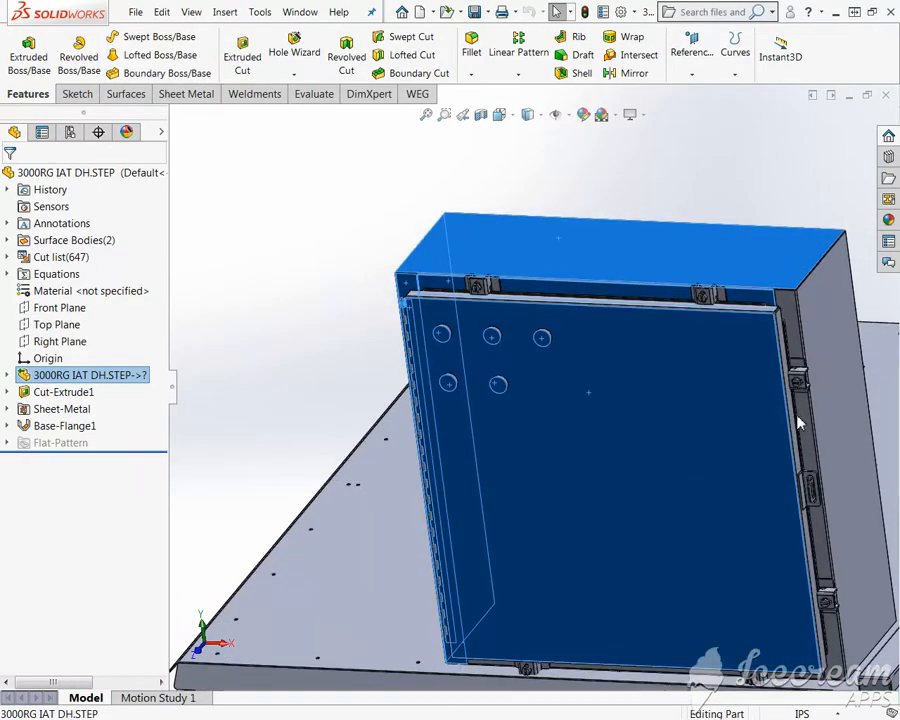
pyautogui.scroll(-3, 797, 420)
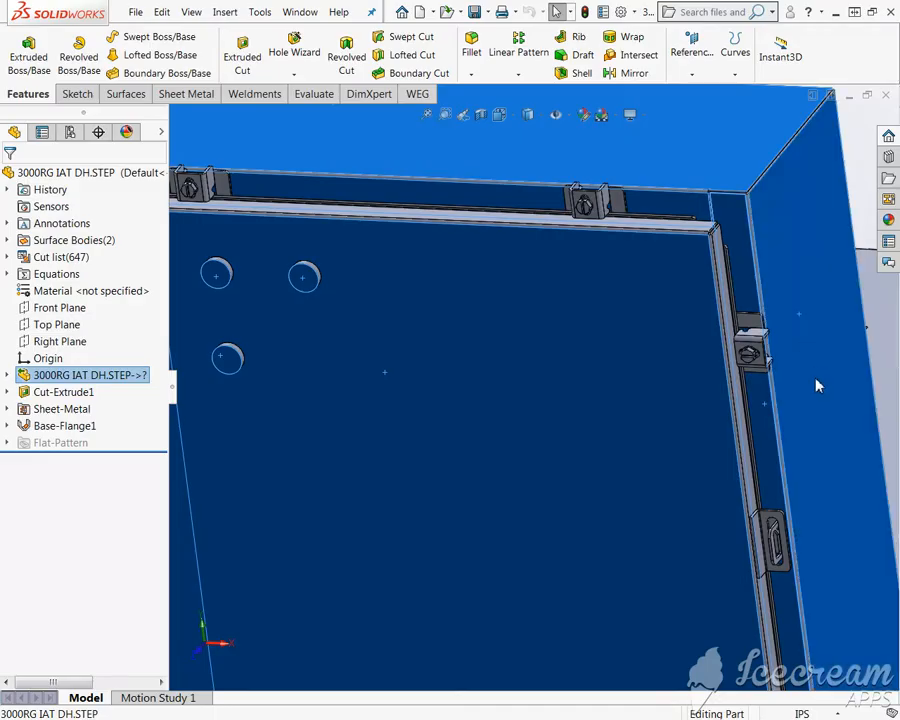
pyautogui.scroll(4, 816, 384)
# Add the two door clamps along the enclosure's lower edge to the selection.
pyautogui.moveTo(730, 420); pyautogui.dragTo(643, 418, button='middle')
pyautogui.moveTo(742, 376); pyautogui.dragTo(560, 585, button='middle')
pyautogui.scroll(-8, 560, 585)
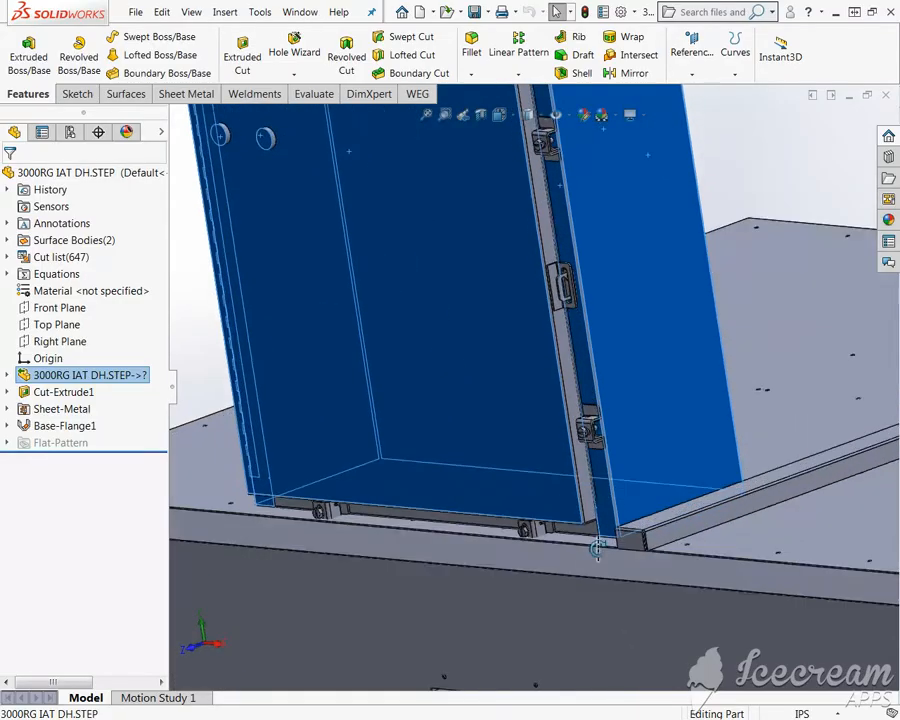
pyautogui.moveTo(599, 485); pyautogui.dragTo(482, 468, button='middle')
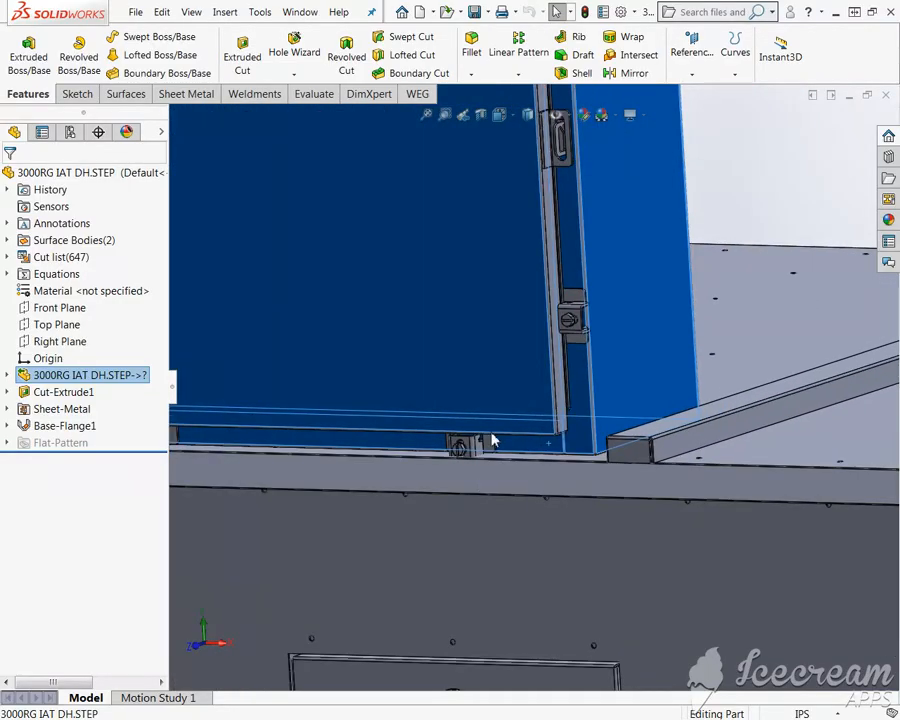
pyautogui.moveTo(496, 418); pyautogui.dragTo(633, 380, button='middle')
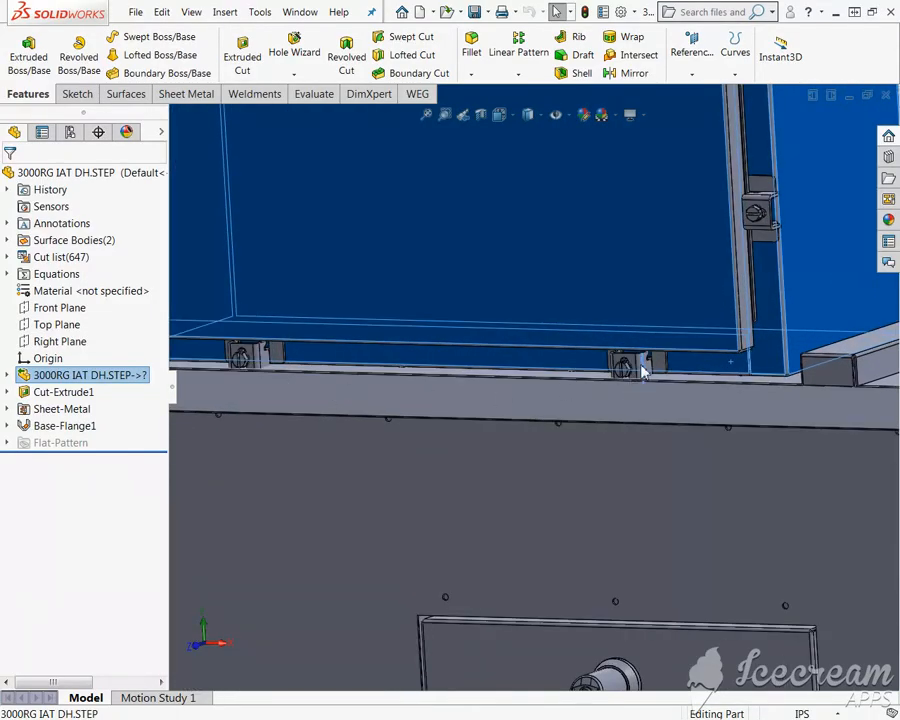
pyautogui.click(646, 367)
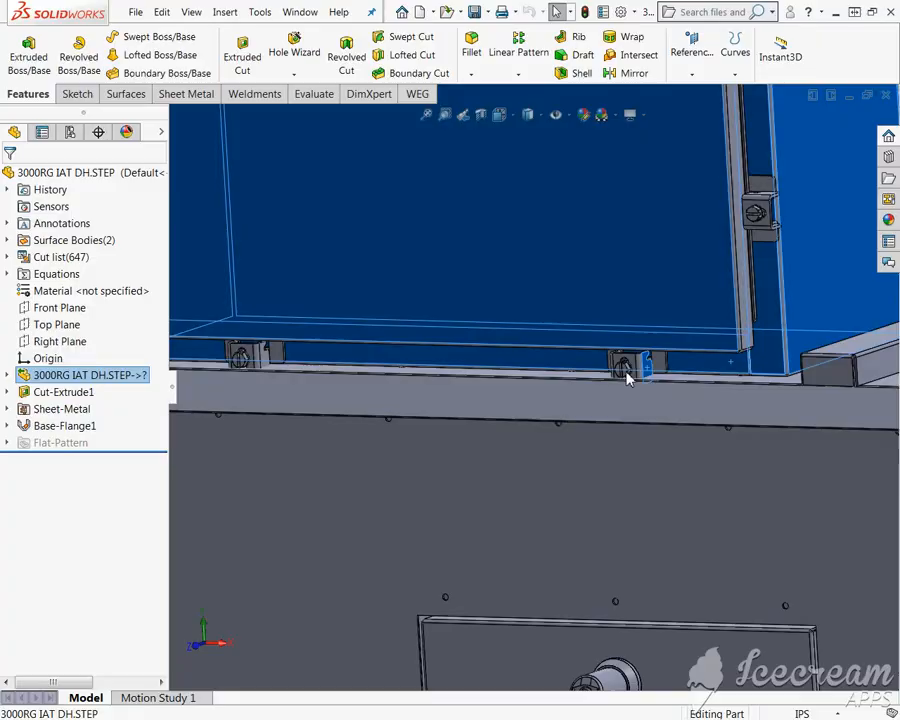
pyautogui.keyDown('ctrl'); pyautogui.click(267, 357); pyautogui.keyUp('ctrl')
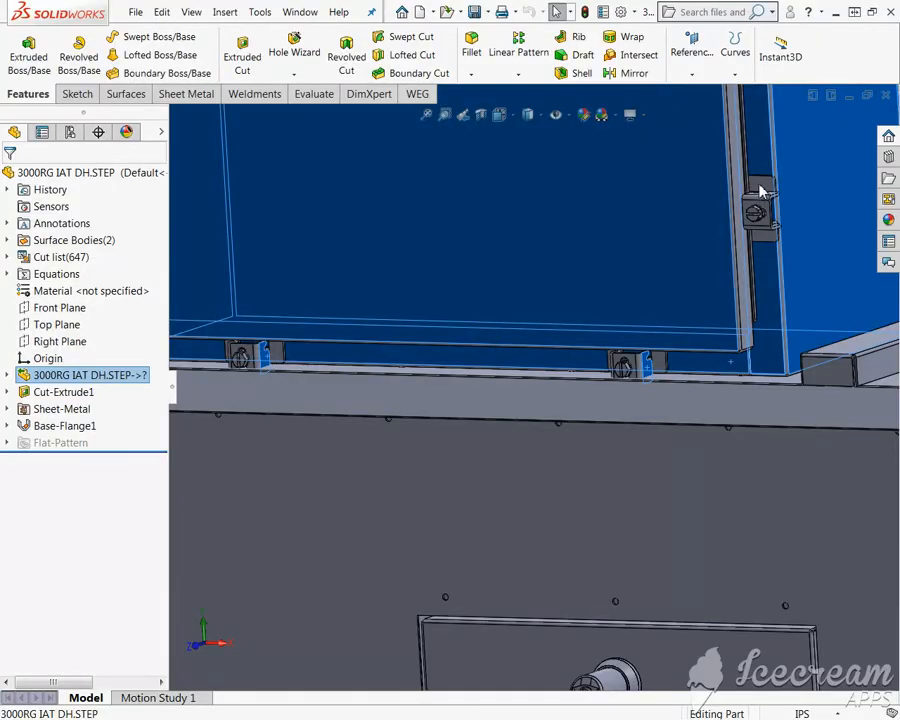
# Add the latch bracket and the clamps along the enclosure door's latch side to the selection.
pyautogui.scroll(4, 753, 207)
pyautogui.keyDown('ctrl'); pyautogui.moveTo(730, 183); pyautogui.dragTo(752, 311, button='middle'); pyautogui.keyUp('ctrl')
pyautogui.scroll(-4, 663, 331)
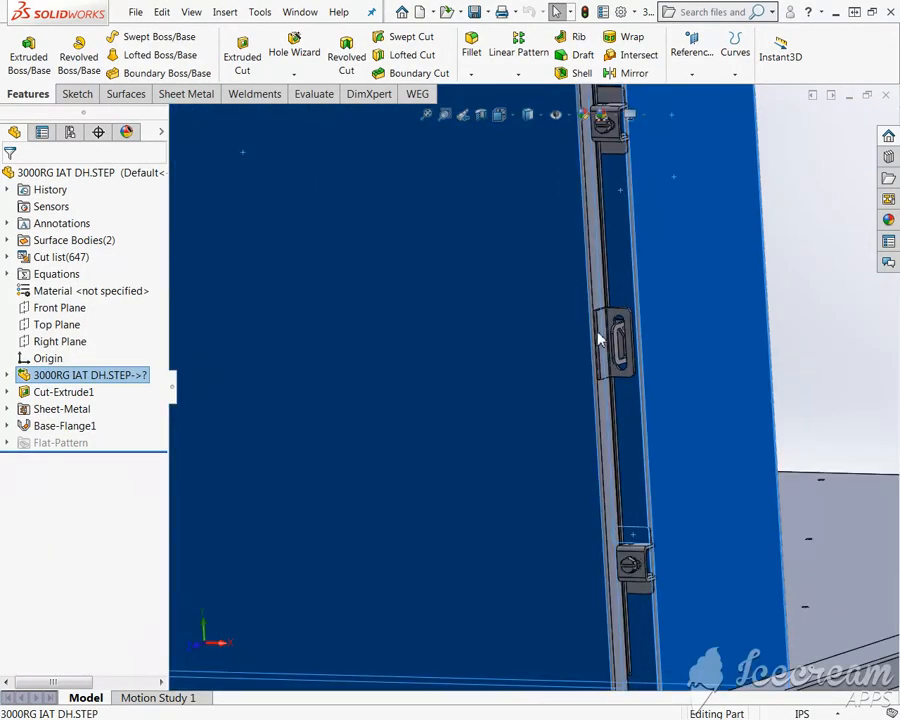
pyautogui.click(603, 326)
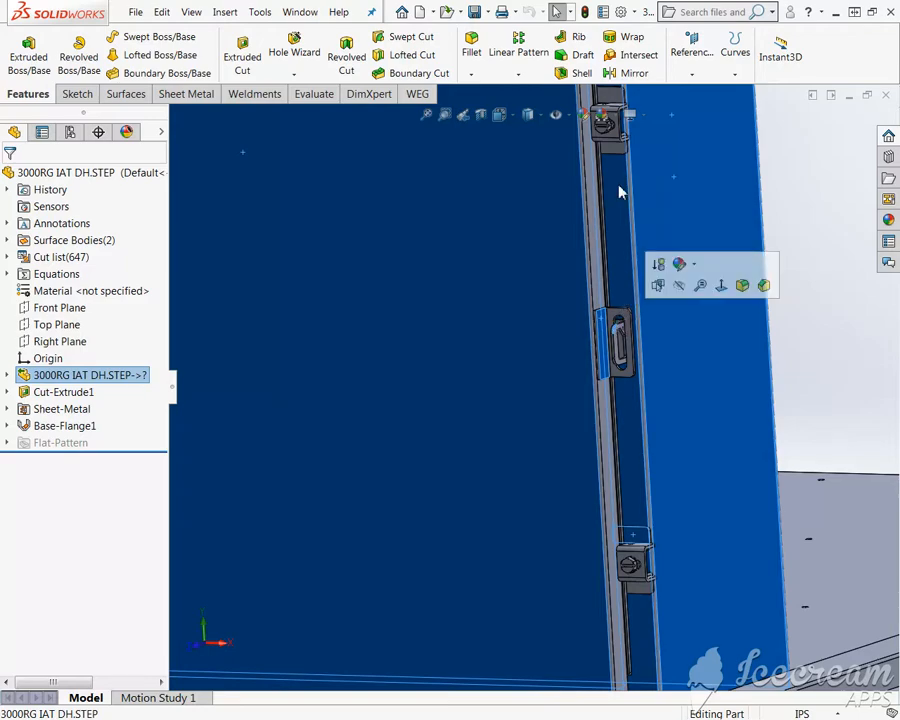
pyautogui.scroll(4, 603, 162)
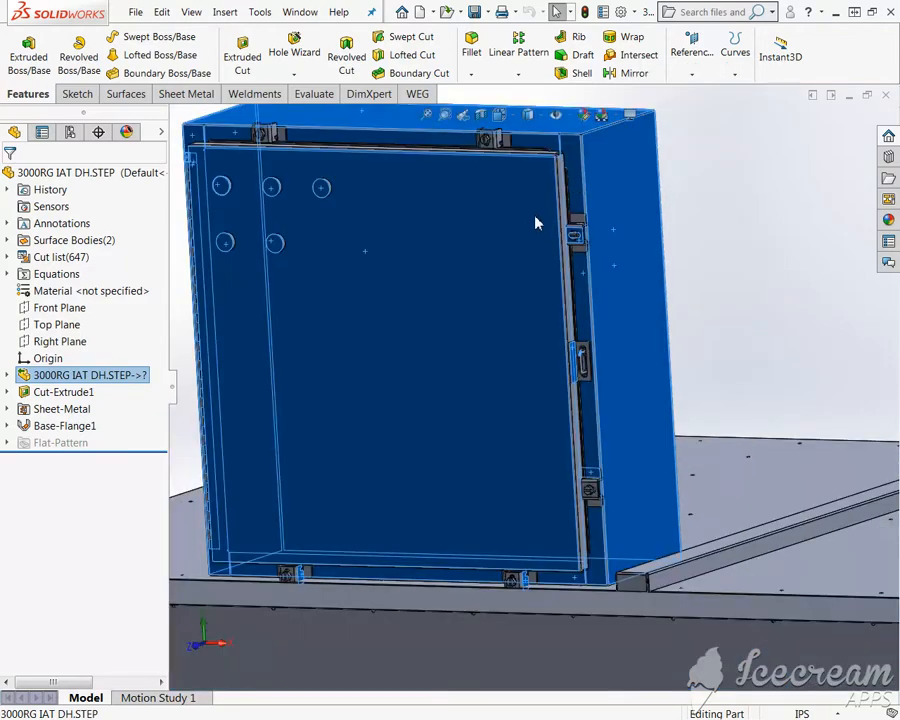
# Add the two door clamps along the enclosure's upper edge to the selection.
pyautogui.keyDown('ctrl'); pyautogui.moveTo(536, 235); pyautogui.dragTo(629, 312, button='middle'); pyautogui.keyUp('ctrl')
pyautogui.scroll(-2, 598, 248)
pyautogui.scroll(-3, 590, 238)
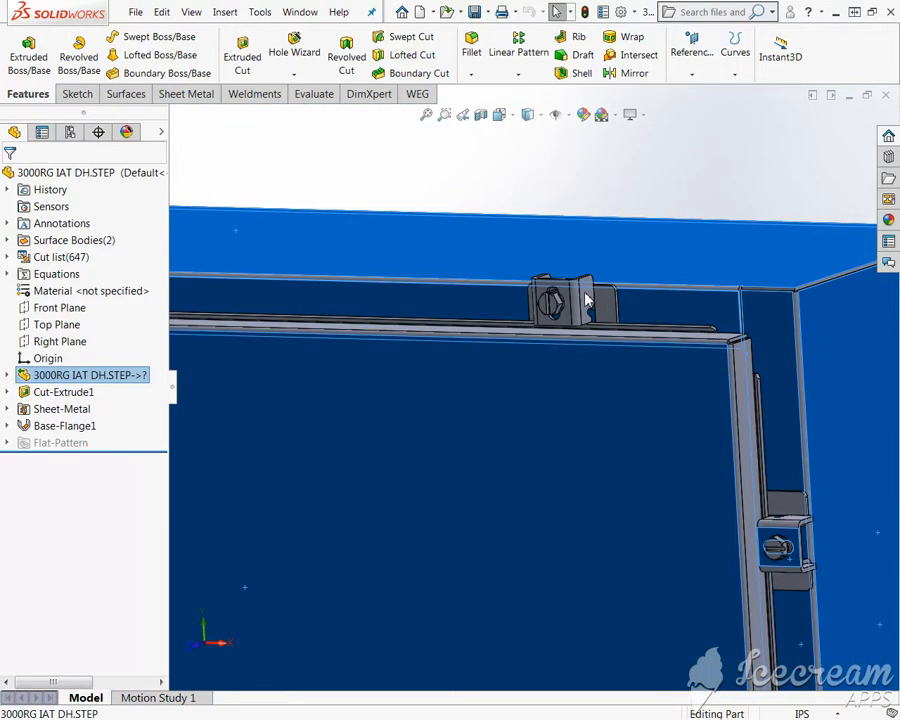
pyautogui.scroll(1, 385, 377)
pyautogui.scroll(1, 385, 377)
pyautogui.keyDown('ctrl'); pyautogui.moveTo(330, 391); pyautogui.dragTo(577, 279, button='middle'); pyautogui.keyUp('ctrl')
pyautogui.scroll(-3, 430, 207)
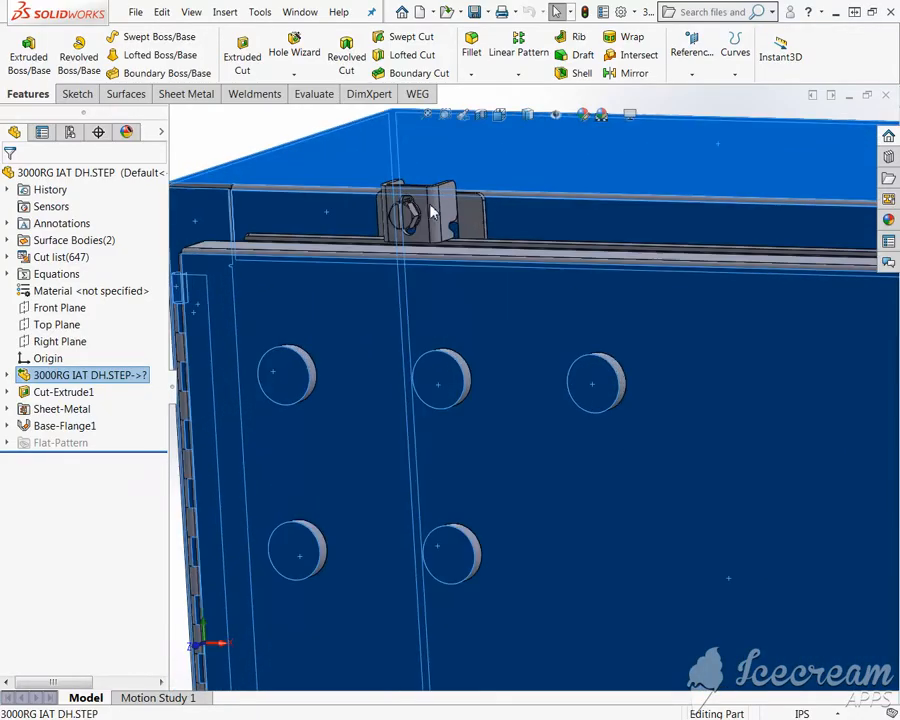
pyautogui.scroll(3, 418, 376)
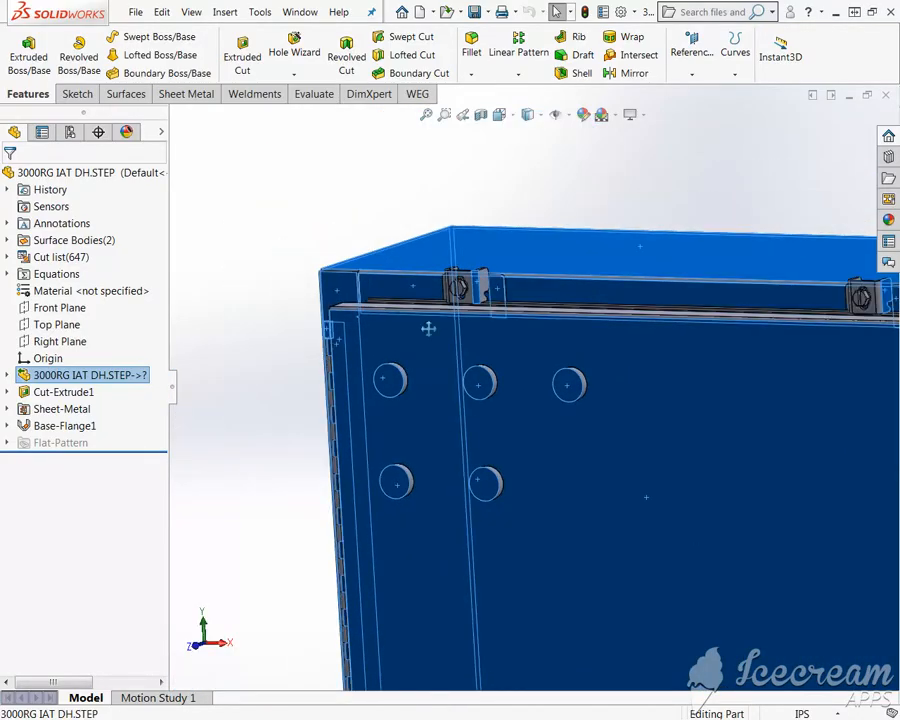
pyautogui.scroll(-1, 428, 325)
# Isolate the selected enclosure bodies from the rest of the air unit.
pyautogui.scroll(4, 431, 389)
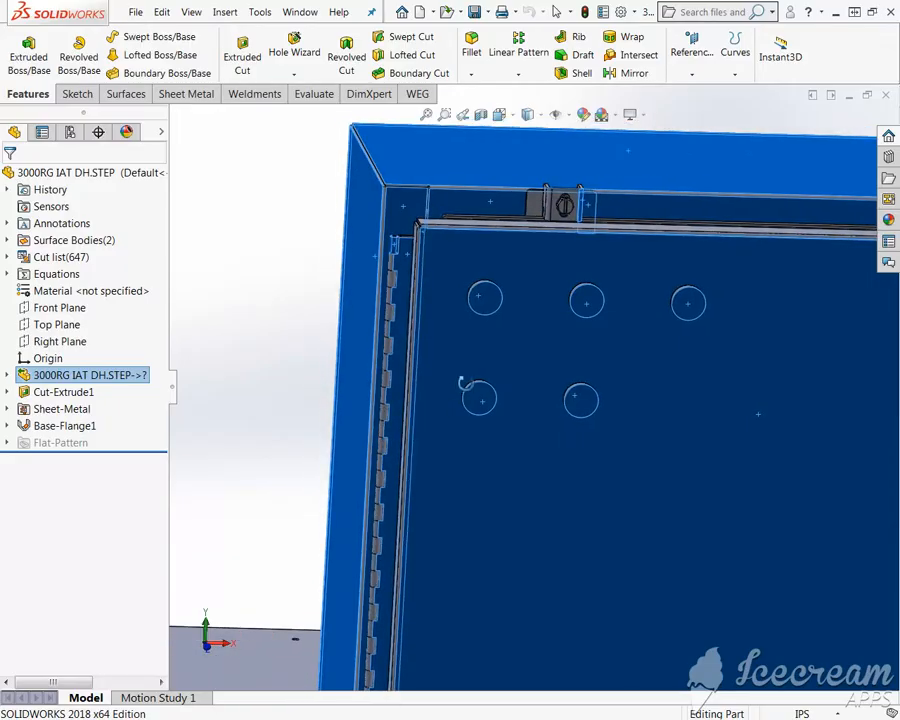
pyautogui.scroll(2, 523, 419)
pyautogui.keyDown('ctrl'); pyautogui.moveTo(524, 385); pyautogui.dragTo(487, 215, button='middle'); pyautogui.keyUp('ctrl')
pyautogui.moveTo(584, 339); pyautogui.dragTo(556, 317, button='middle')
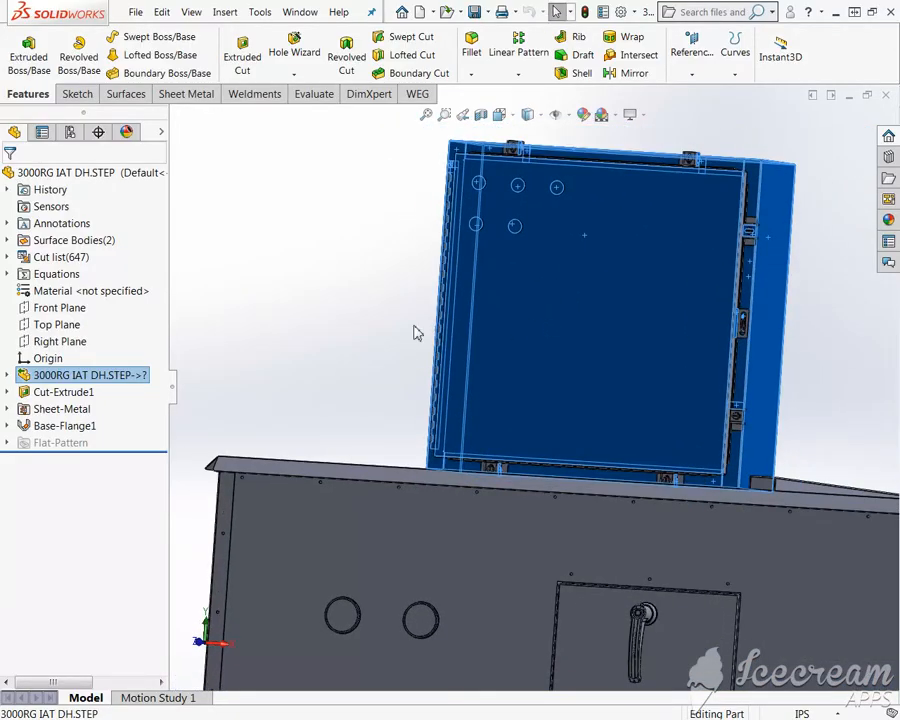
pyautogui.rightClick(366, 210)
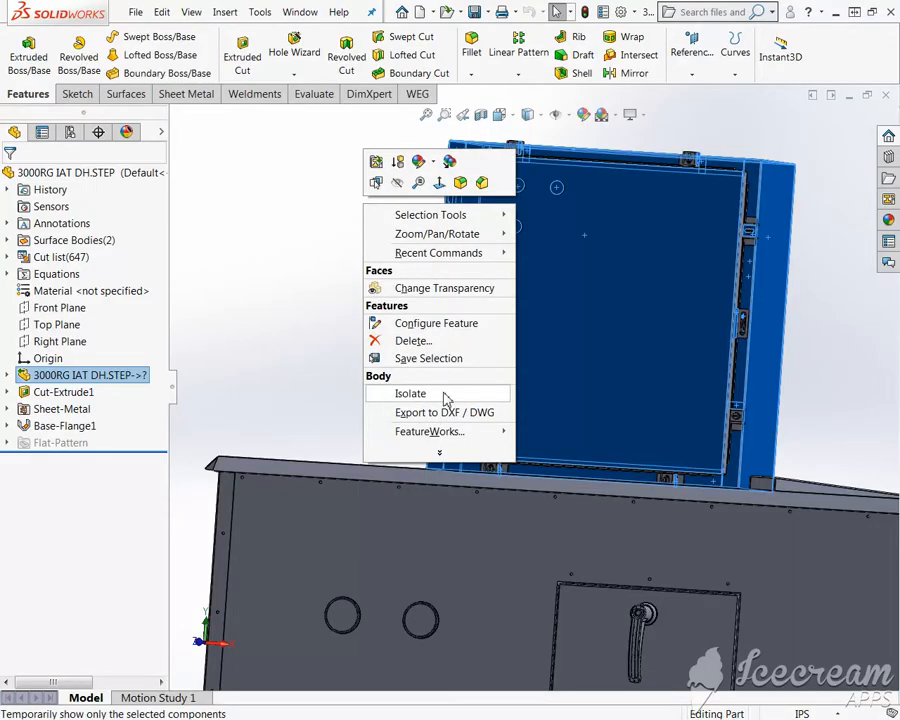
pyautogui.click(357, 284)
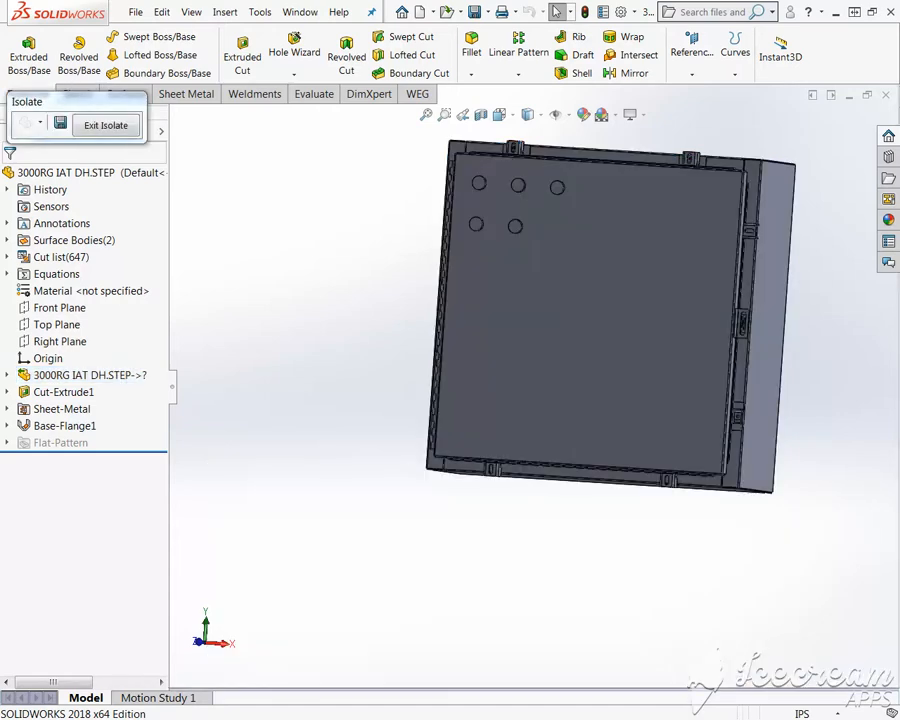
# Expand the cut list under the imported 3000RG IAT DH.STEP feature and locate the entries of the isolated enclosure bodies.
pyautogui.moveTo(566, 300); pyautogui.dragTo(522, 343, button='middle')
pyautogui.scroll(2, 520, 336)
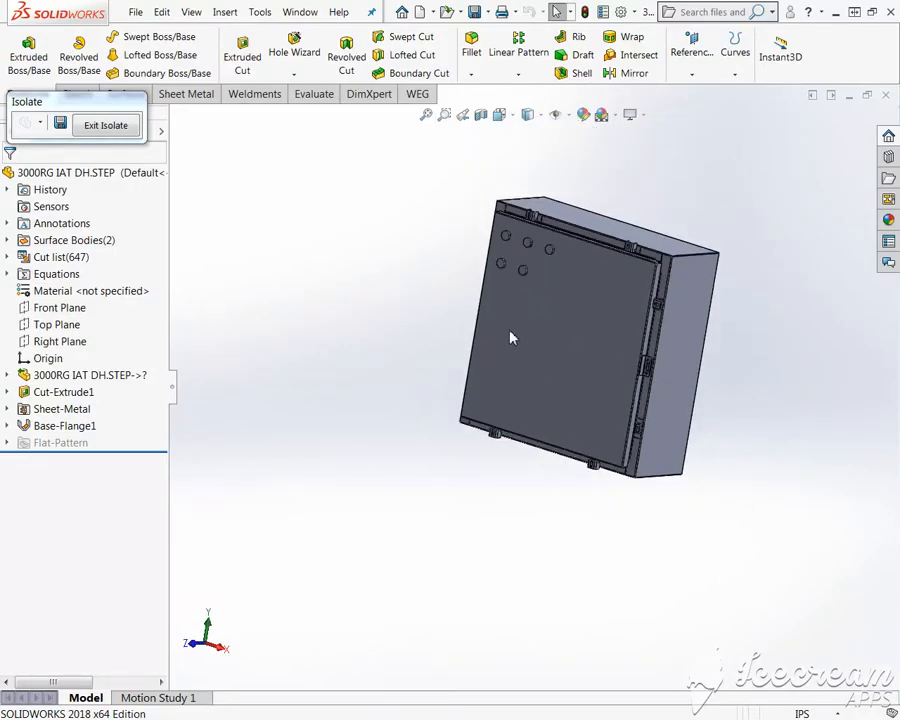
pyautogui.moveTo(506, 291); pyautogui.dragTo(512, 333, button='middle')
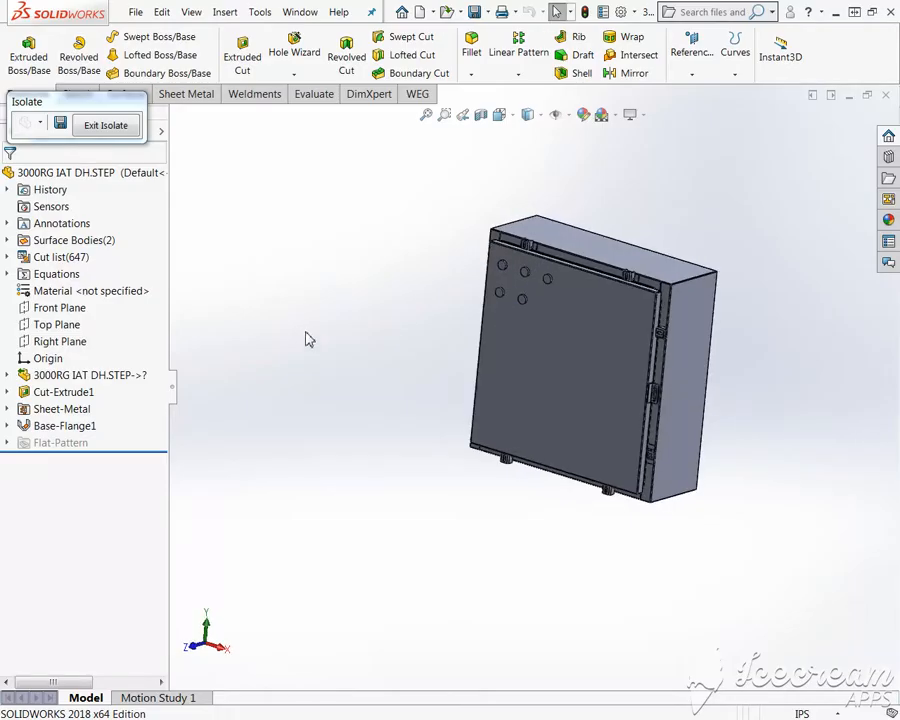
pyautogui.click(7, 375)
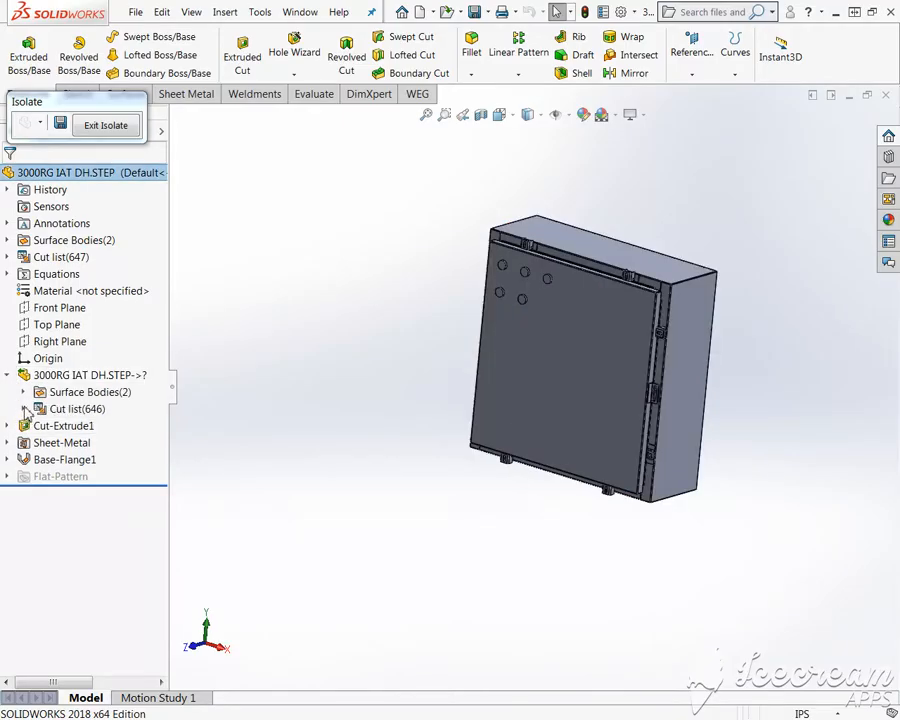
pyautogui.click(24, 409)
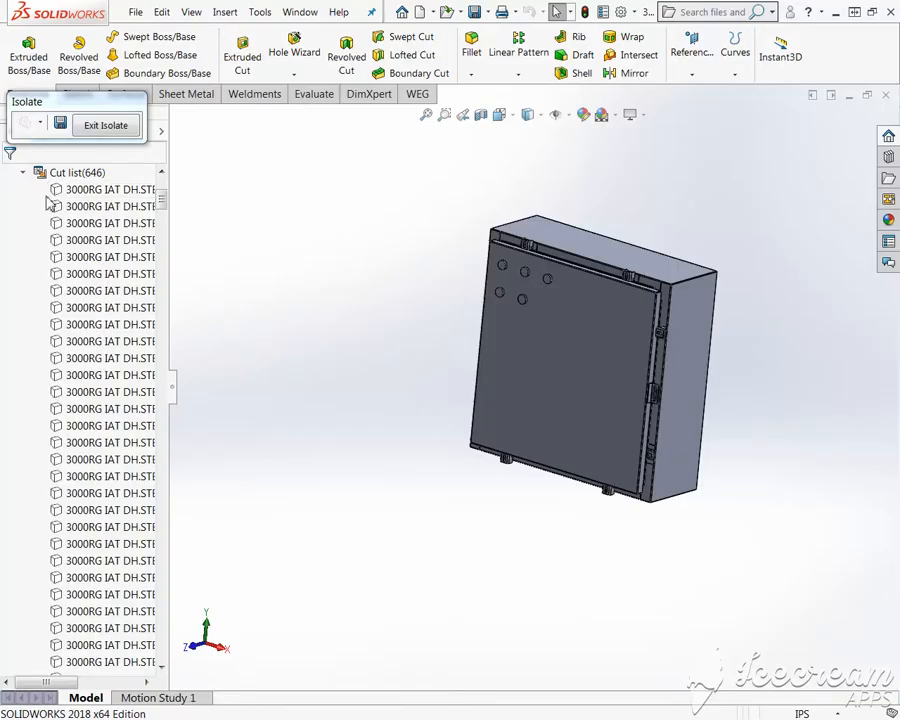
pyautogui.click(162, 667)
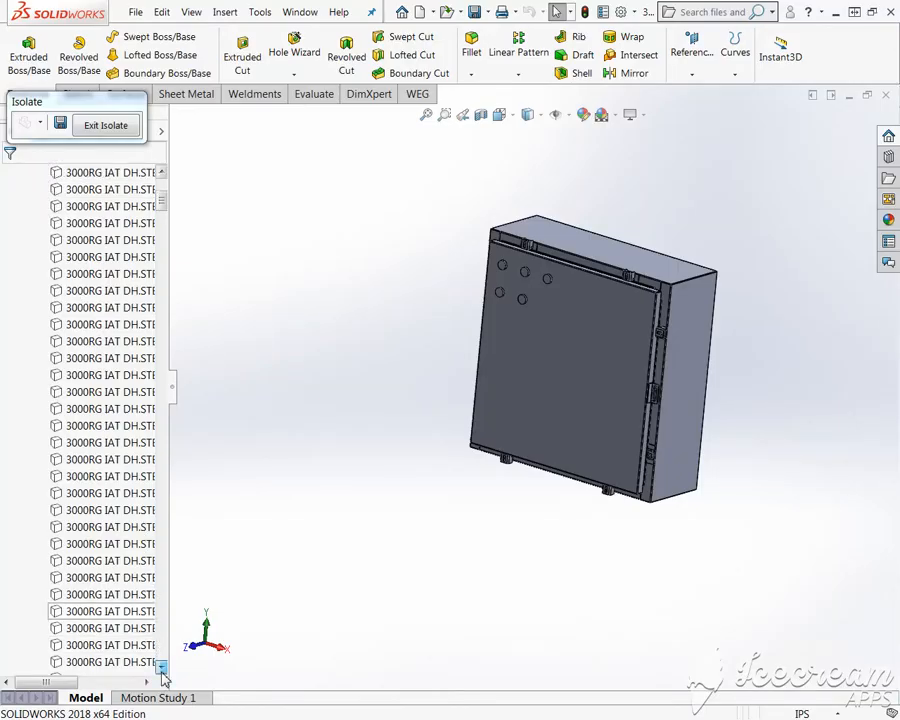
pyautogui.click(162, 667)
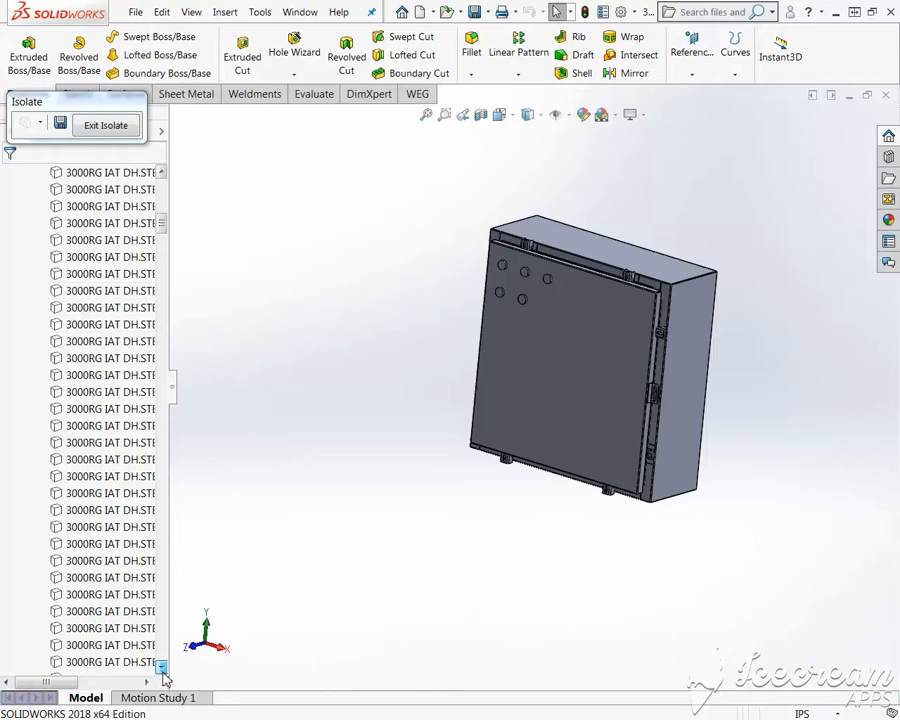
pyautogui.click(162, 667)
pyautogui.click(162, 667)
pyautogui.click(162, 667)
pyautogui.click(162, 667)
pyautogui.click(162, 667)
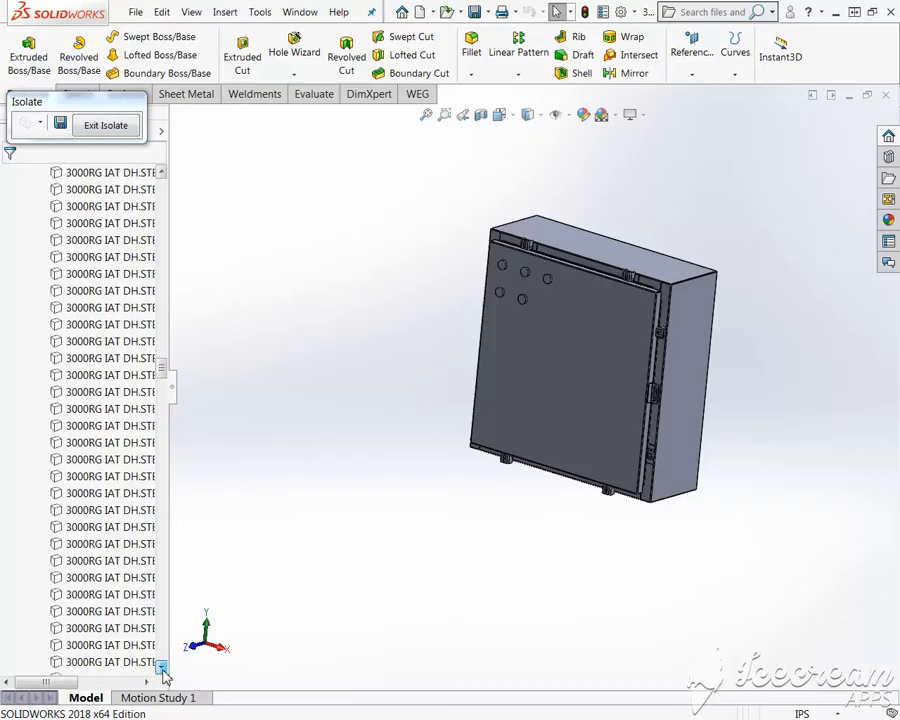
pyautogui.click(162, 667)
pyautogui.click(162, 667)
pyautogui.click(162, 667)
pyautogui.click(162, 667)
pyautogui.click(162, 667)
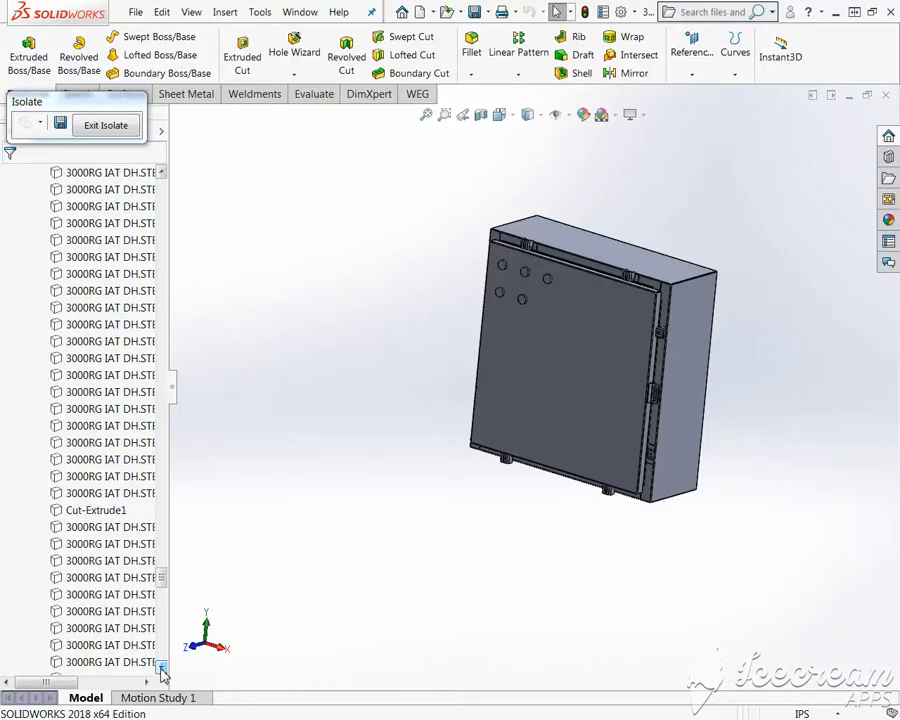
pyautogui.click(162, 667)
pyautogui.click(162, 667)
pyautogui.click(162, 667)
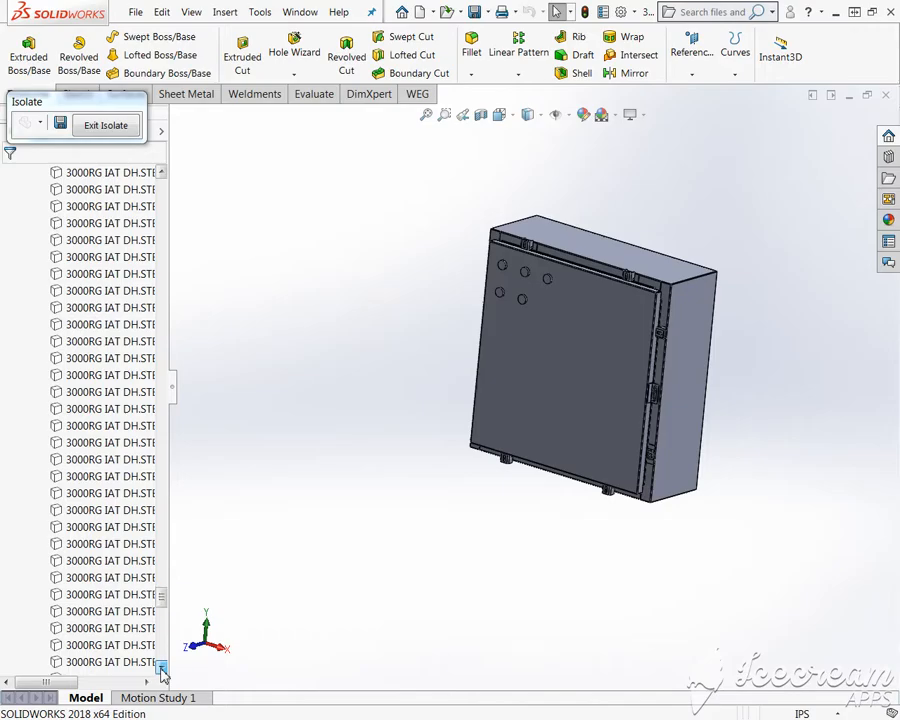
pyautogui.click(162, 667)
pyautogui.click(162, 667)
pyautogui.click(162, 667)
pyautogui.click(162, 667)
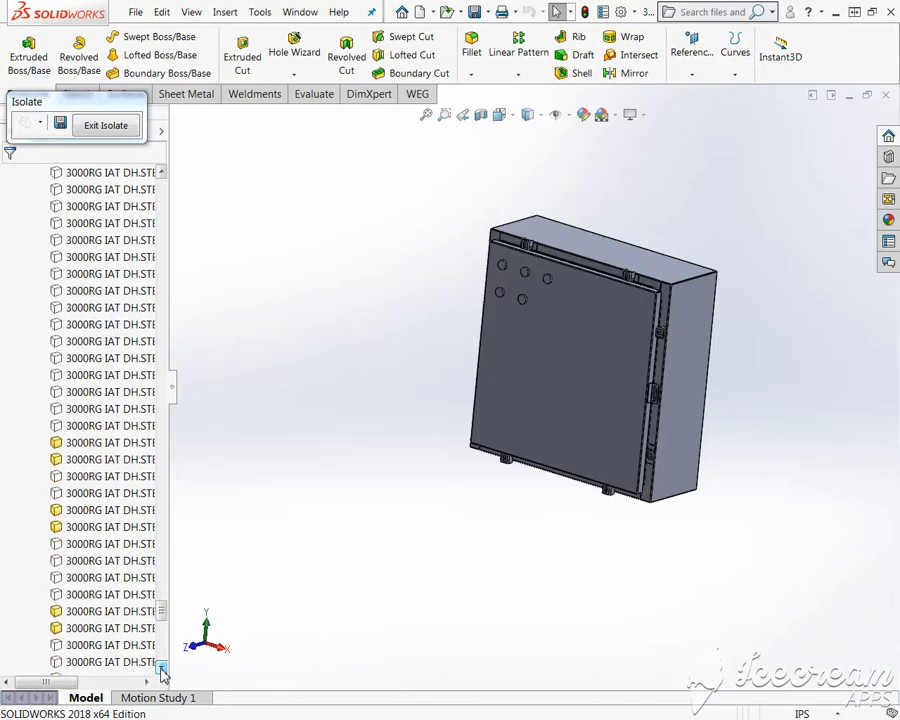
pyautogui.click(162, 667)
pyautogui.click(162, 667)
pyautogui.click(162, 667)
pyautogui.click(162, 667)
pyautogui.click(162, 667)
pyautogui.click(162, 667)
pyautogui.click(162, 667)
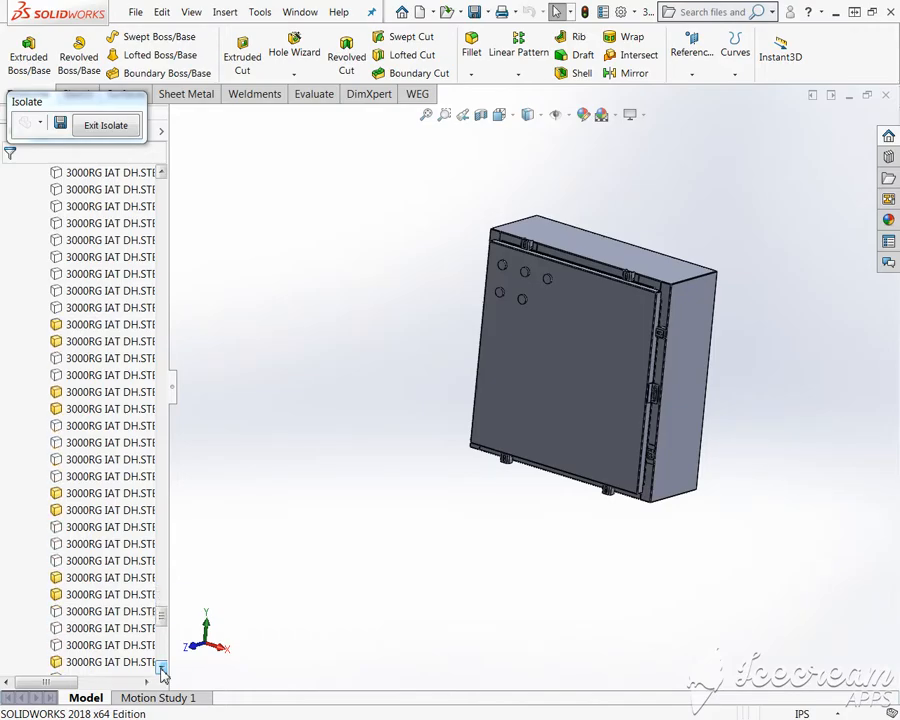
pyautogui.click(162, 667)
pyautogui.click(162, 667)
pyautogui.click(162, 667)
pyautogui.click(162, 667)
pyautogui.click(162, 667)
pyautogui.click(162, 667)
pyautogui.click(162, 667)
pyautogui.click(162, 667)
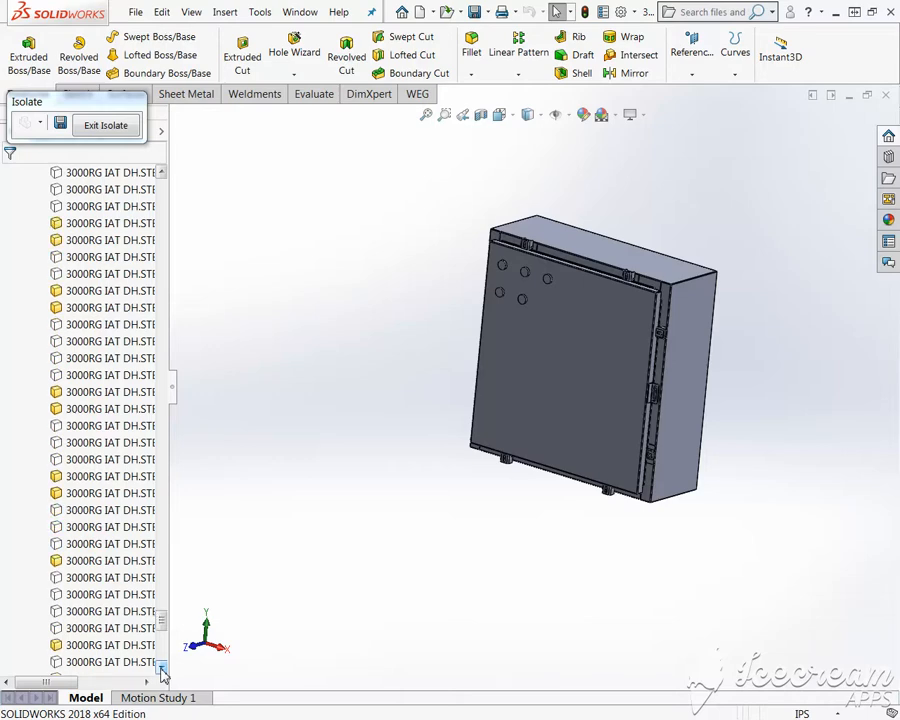
# Select the enclosure's two hinge bodies and the two latch bracket bodies in the cut list.
pyautogui.click(92, 207)
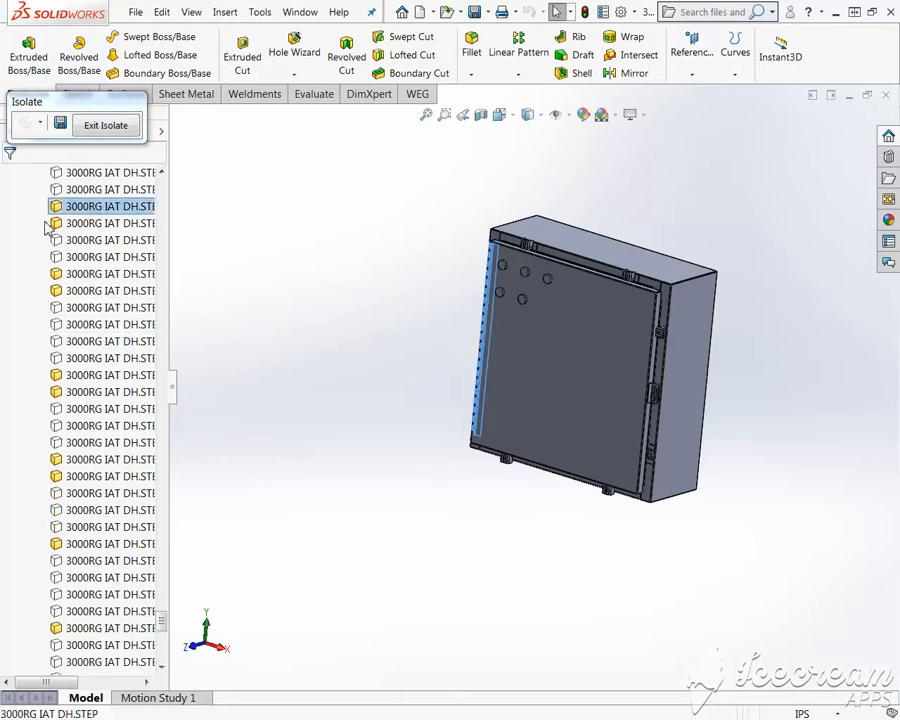
pyautogui.keyDown('ctrl'); pyautogui.click(113, 225); pyautogui.keyUp('ctrl')
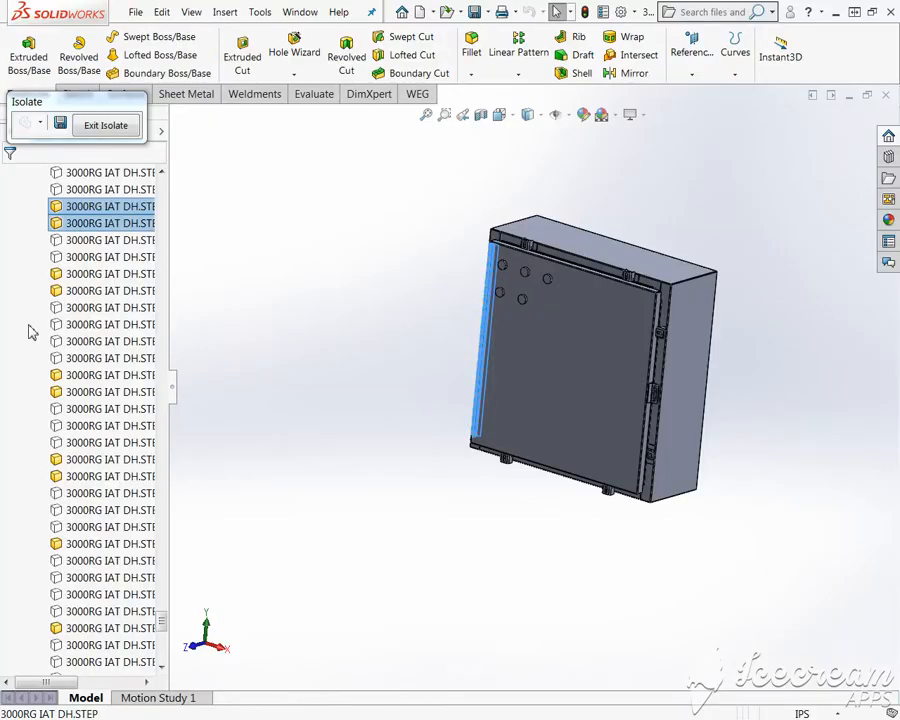
pyautogui.keyDown('ctrl'); pyautogui.click(104, 275); pyautogui.keyUp('ctrl')
pyautogui.keyDown('ctrl'); pyautogui.click(90, 292); pyautogui.keyUp('ctrl')
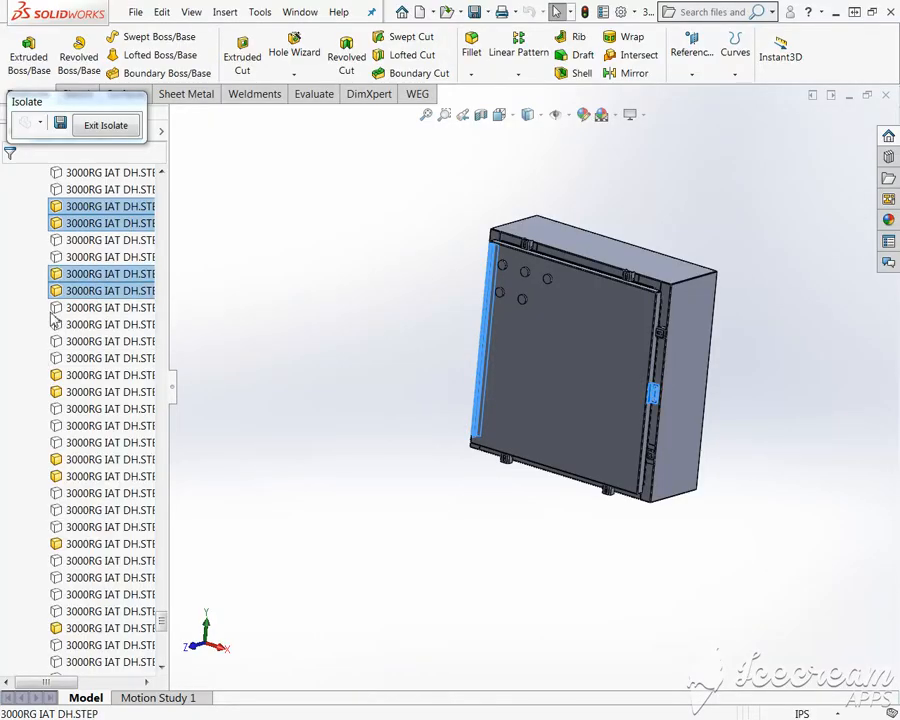
# Add the cut list bodies of both upper-edge clamps, the upper latch-side clamp and the lower-edge clamp nearest the hinge to the selection.
pyautogui.keyDown('ctrl'); pyautogui.click(92, 394); pyautogui.keyUp('ctrl')
pyautogui.keyDown('ctrl'); pyautogui.click(90, 377); pyautogui.keyUp('ctrl')
pyautogui.keyDown('ctrl'); pyautogui.click(92, 460); pyautogui.keyUp('ctrl')
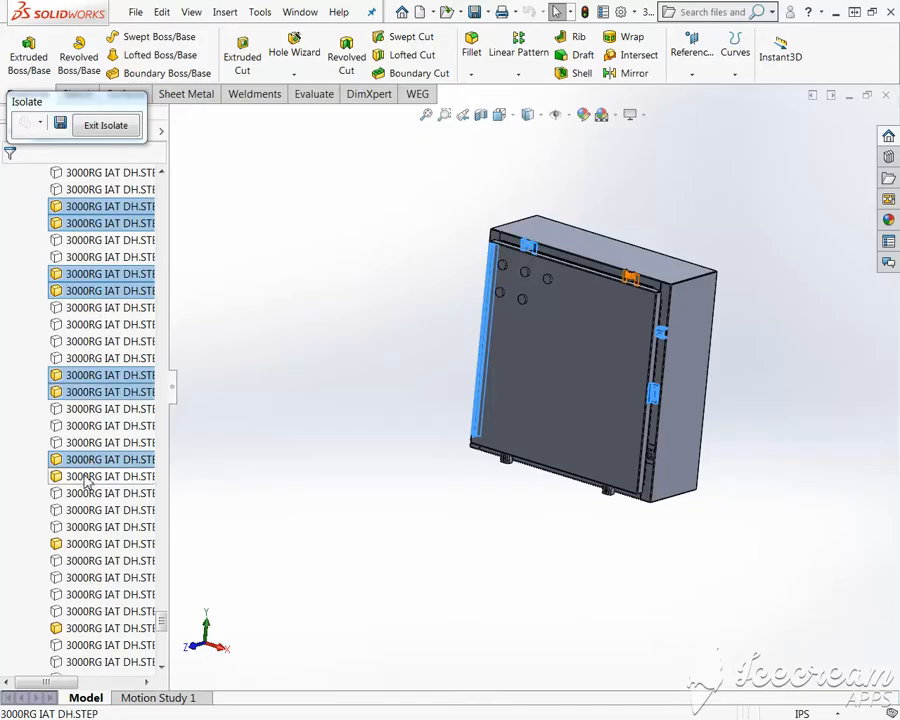
pyautogui.keyDown('ctrl'); pyautogui.click(88, 478); pyautogui.keyUp('ctrl')
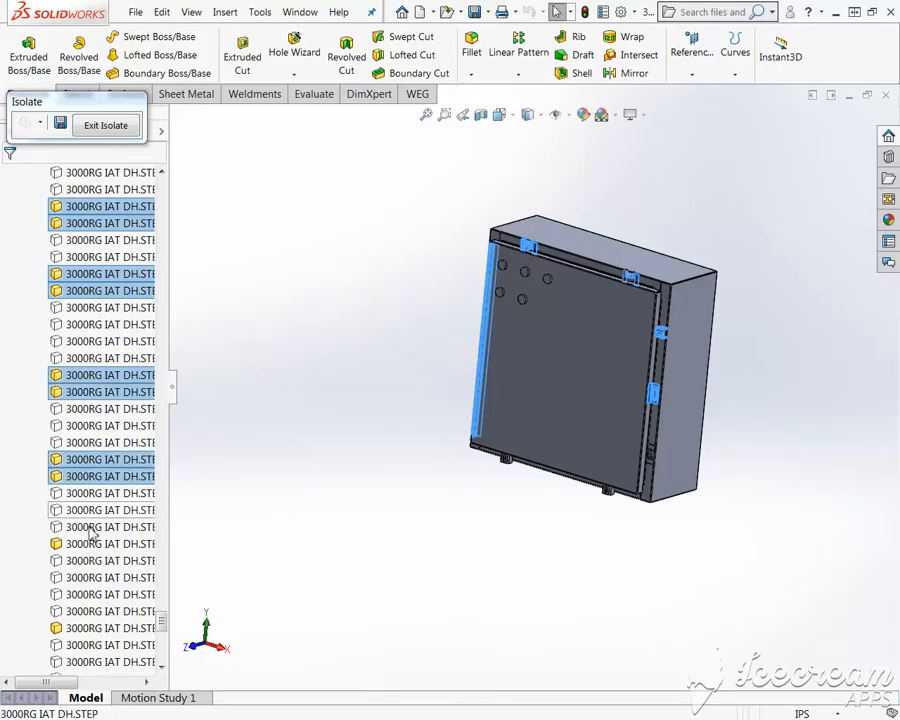
pyautogui.keyDown('ctrl'); pyautogui.click(90, 629); pyautogui.keyUp('ctrl')
# Add the remaining lower-edge clamp, the door, the enclosure box and the lower latch-side clamp to the cut list selection.
pyautogui.click(162, 667)
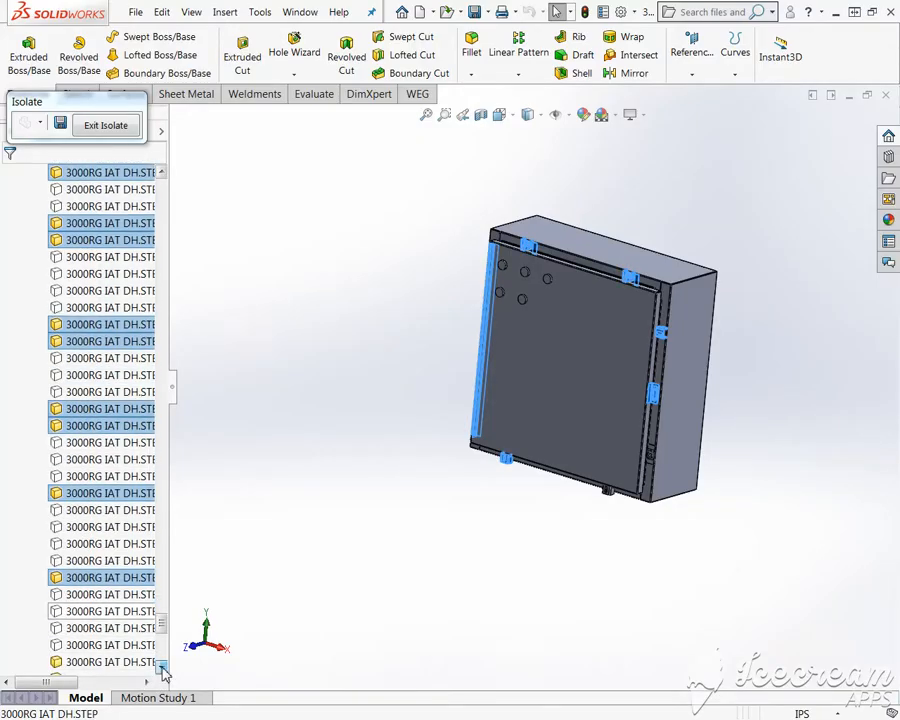
pyautogui.click(162, 667)
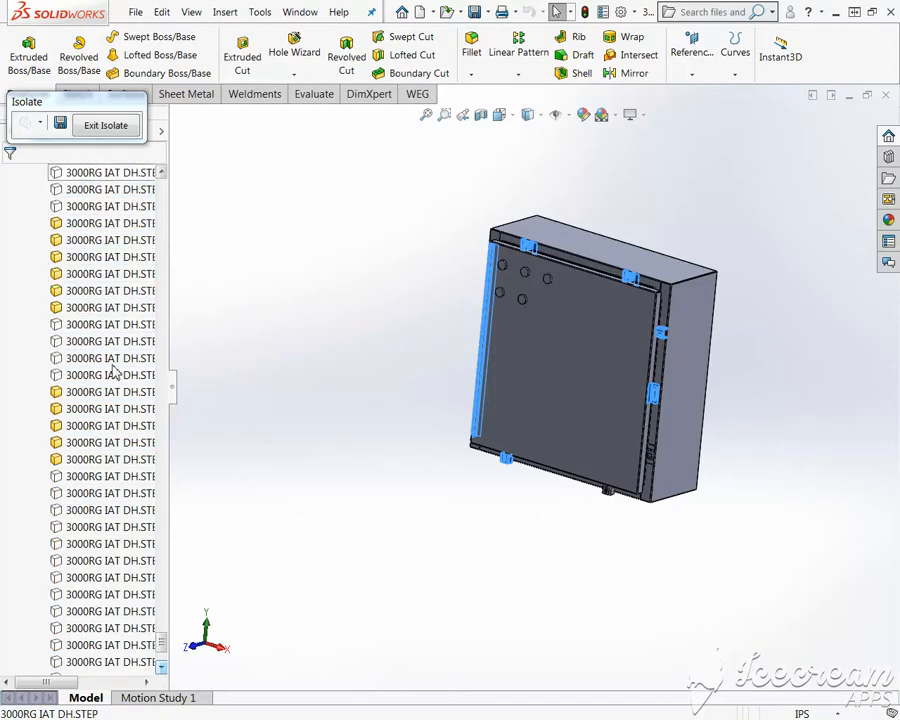
pyautogui.keyDown('ctrl'); pyautogui.click(88, 228); pyautogui.keyUp('ctrl')
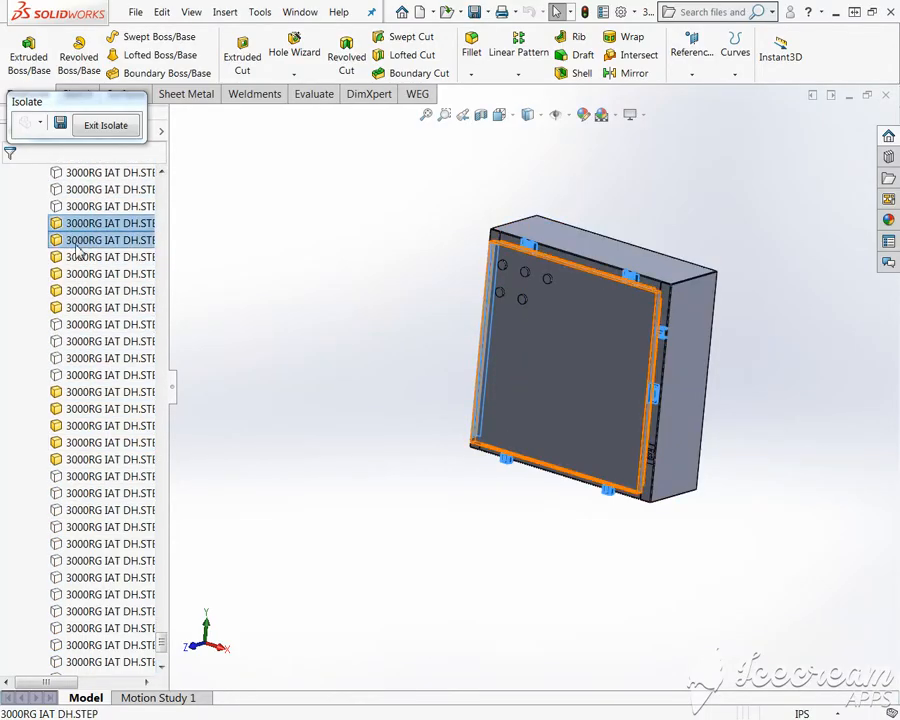
pyautogui.keyDown('ctrl'); pyautogui.click(75, 243); pyautogui.keyUp('ctrl')
pyautogui.keyDown('ctrl'); pyautogui.click(75, 258); pyautogui.keyUp('ctrl')
pyautogui.keyDown('ctrl'); pyautogui.click(75, 275); pyautogui.keyUp('ctrl')
pyautogui.keyDown('ctrl'); pyautogui.click(75, 291); pyautogui.keyUp('ctrl')
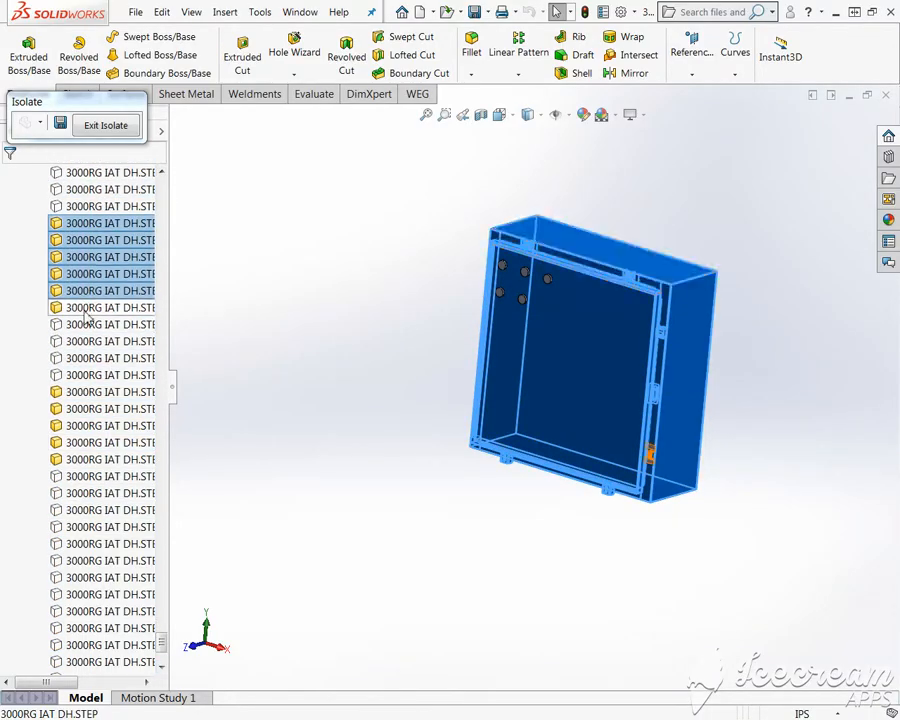
pyautogui.keyDown('ctrl'); pyautogui.click(100, 308); pyautogui.keyUp('ctrl')
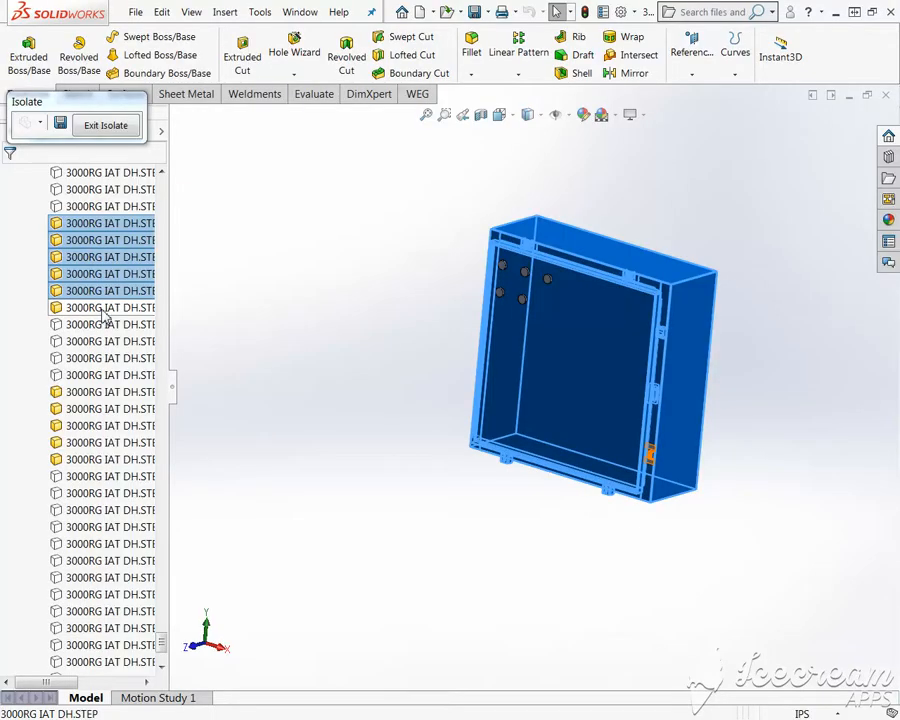
# Add the five round button bodies on the enclosure door to the cut list selection.
pyautogui.keyDown('ctrl'); pyautogui.click(92, 393); pyautogui.keyUp('ctrl')
pyautogui.keyDown('ctrl'); pyautogui.click(92, 409); pyautogui.keyUp('ctrl')
pyautogui.keyDown('ctrl'); pyautogui.click(92, 426); pyautogui.keyUp('ctrl')
pyautogui.keyDown('ctrl'); pyautogui.click(90, 443); pyautogui.keyUp('ctrl')
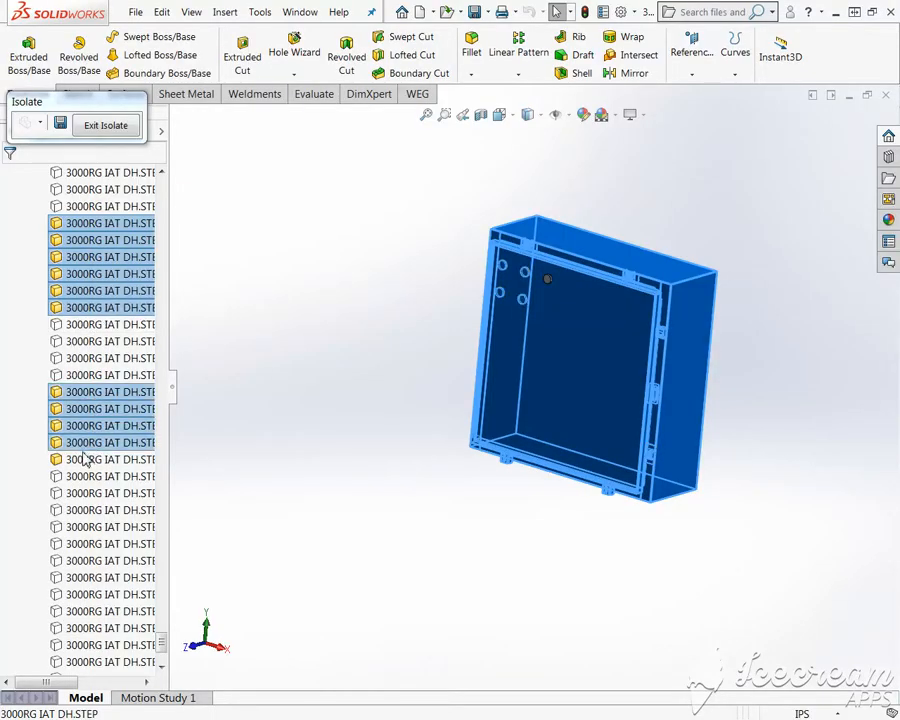
pyautogui.keyDown('ctrl'); pyautogui.click(82, 460); pyautogui.keyUp('ctrl')
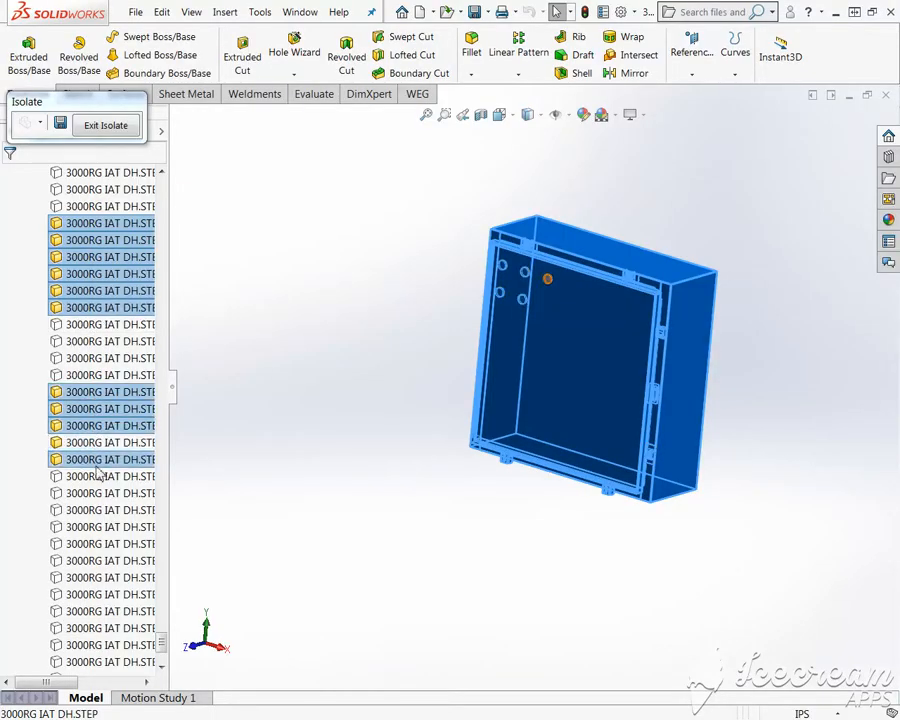
# Check the rest of the cut list for visible bodies and start Insert Into New Part with the selected enclosure bodies.
pyautogui.click(162, 667)
pyautogui.click(162, 667)
pyautogui.click(162, 667)
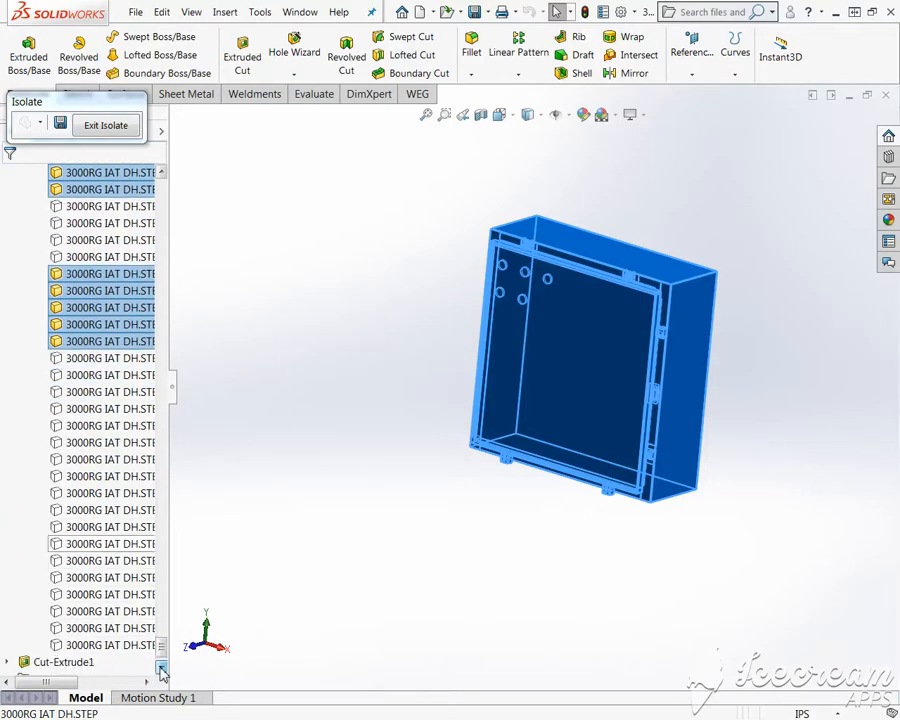
pyautogui.click(162, 667)
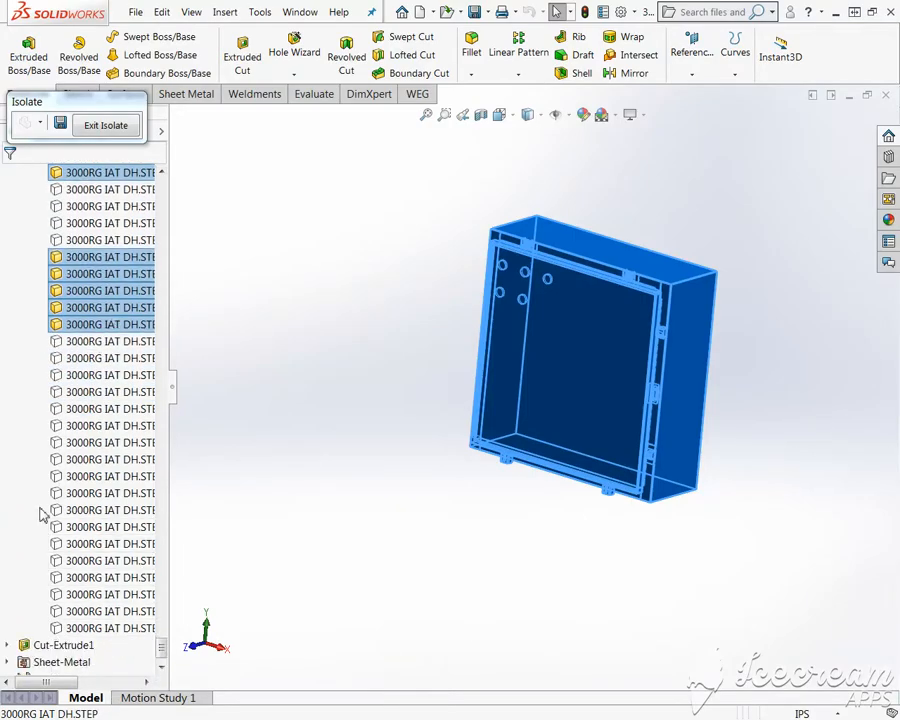
pyautogui.rightClick(37, 341)
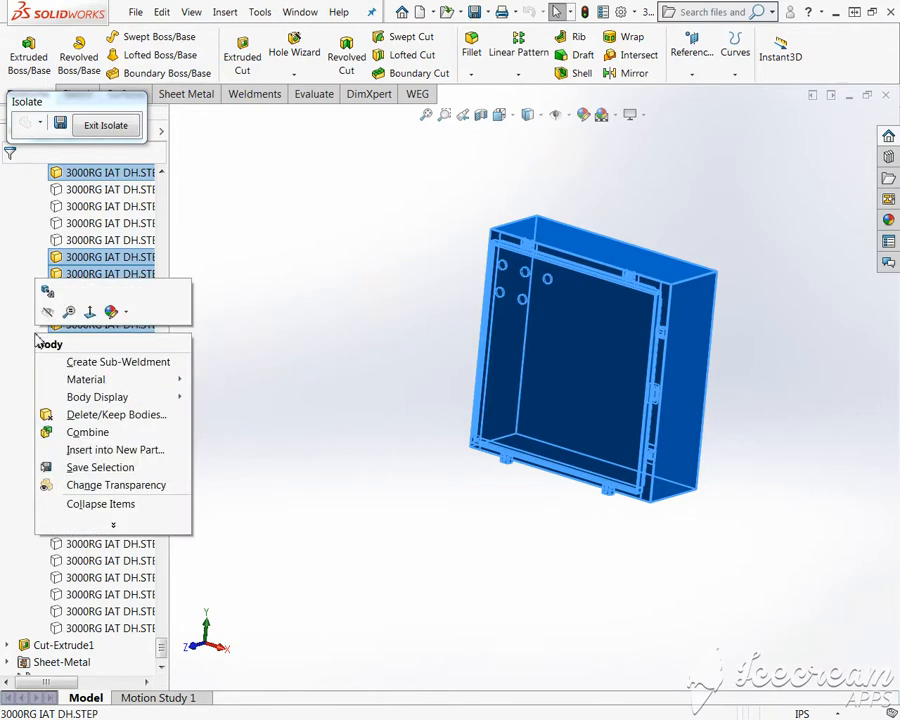
pyautogui.click(131, 455)
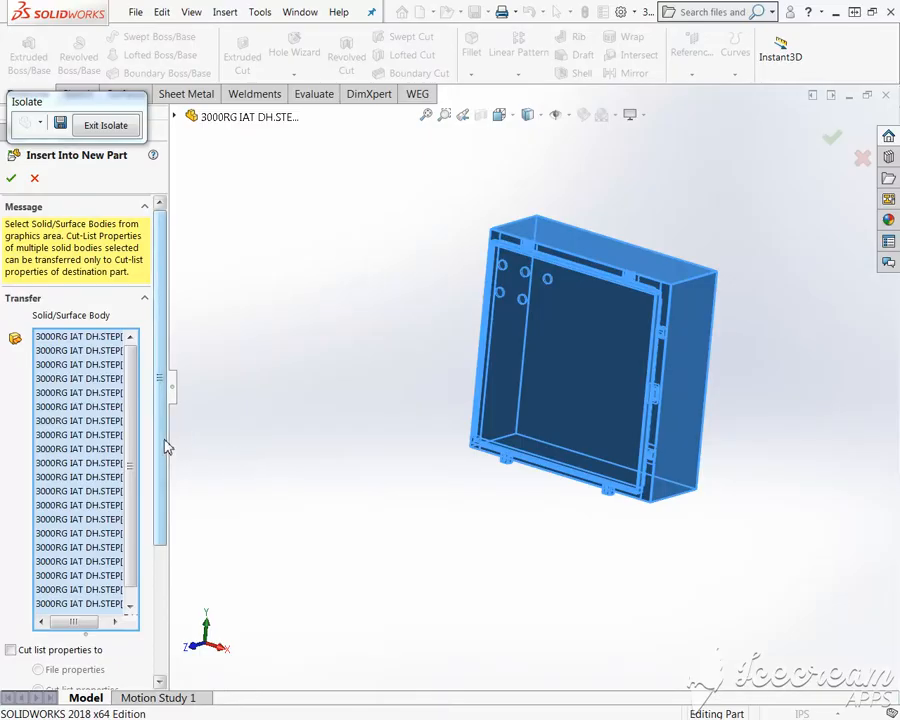
# Set the new part's file name to Control_Panel, saved on the Desktop as a Part file.
pyautogui.moveTo(163, 446); pyautogui.dragTo(163, 581)
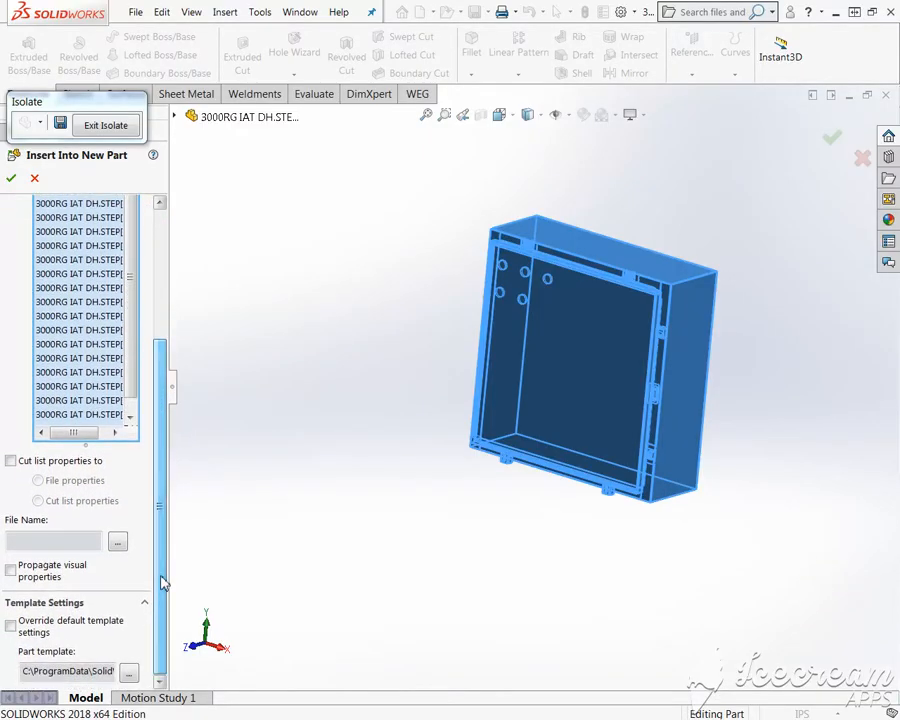
pyautogui.click(118, 546)
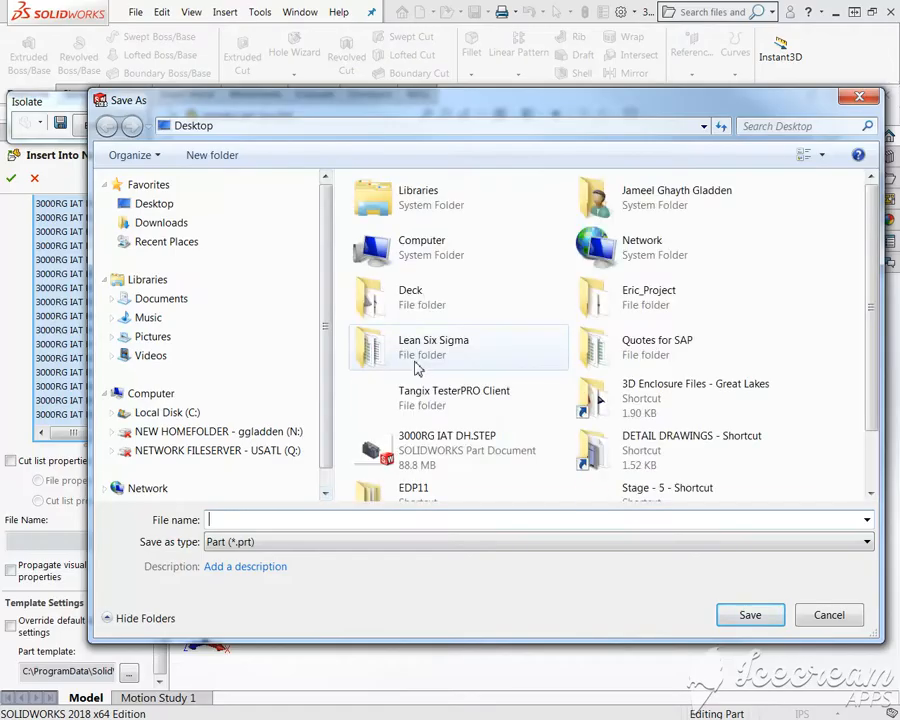
pyautogui.click(323, 519)
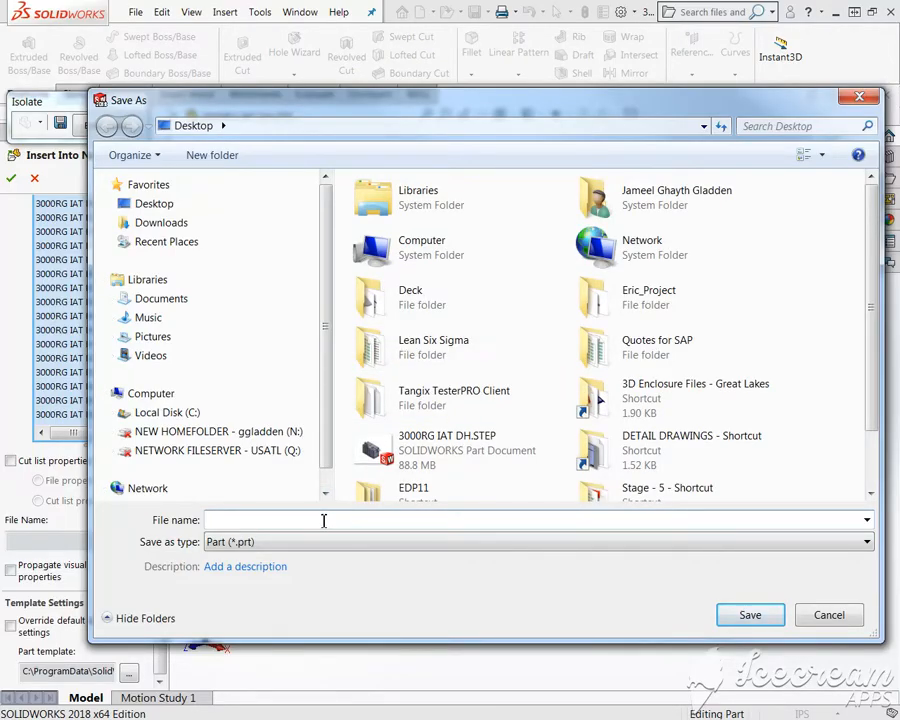
pyautogui.write('Control_Panel')
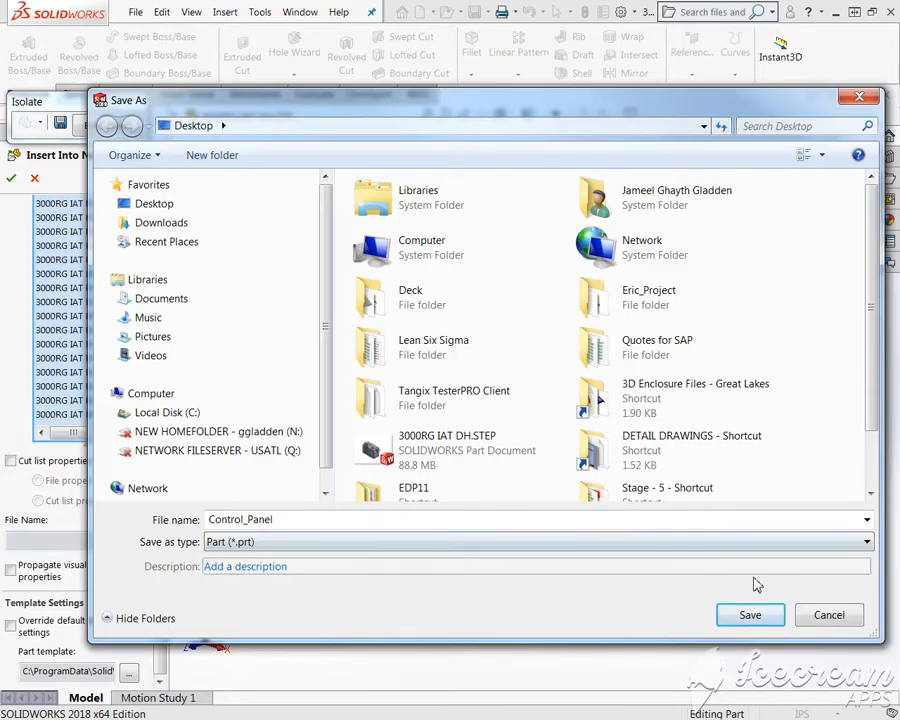
pyautogui.click(750, 615)
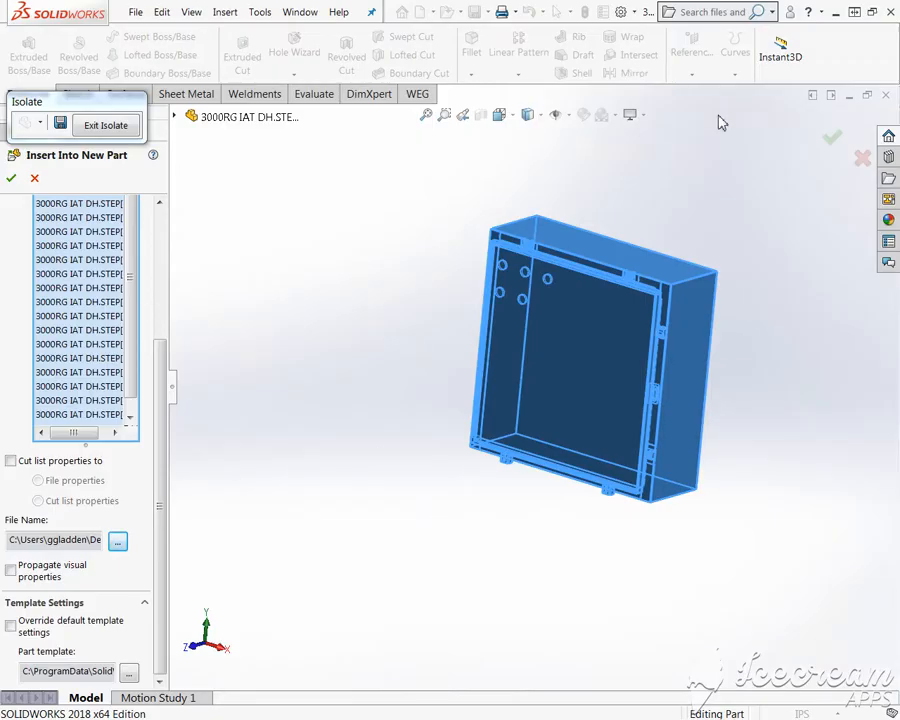
# Create the new part from the transferred bodies and save it.
pyautogui.click(830, 140)
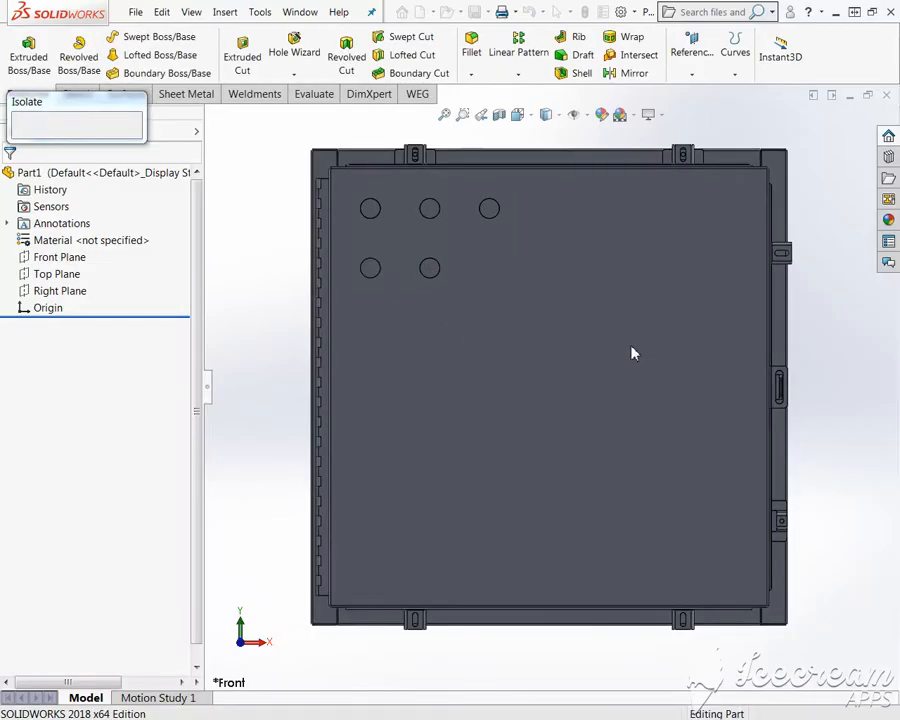
pyautogui.moveTo(620, 350); pyautogui.dragTo(549, 373, button='middle')
pyautogui.click(474, 13)
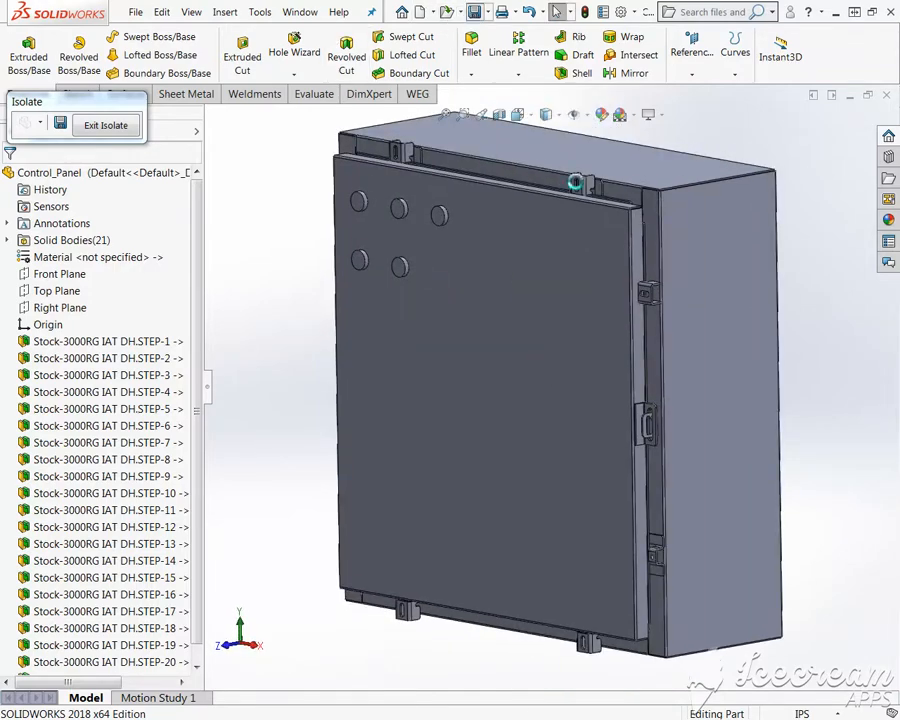